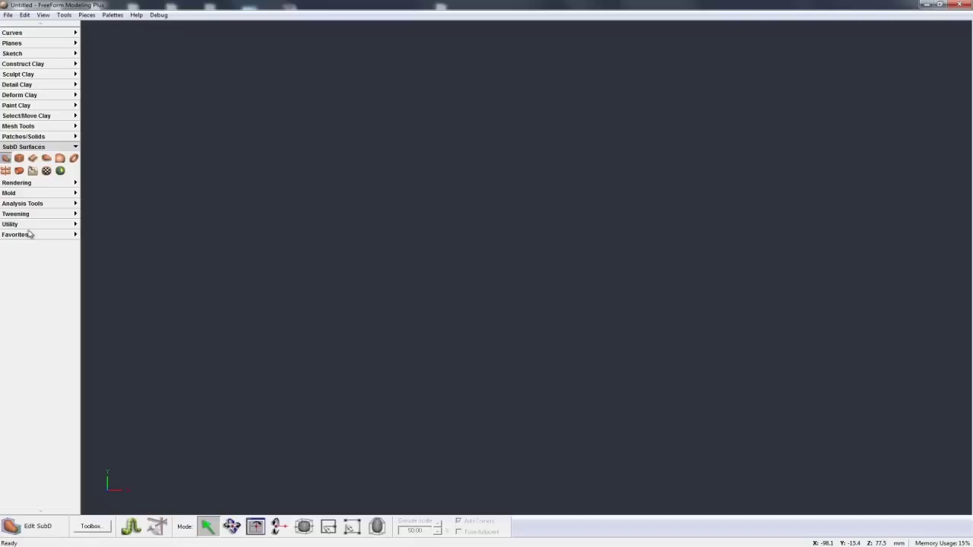
Step: Create a new SubD cube measuring 100 mm on each side, with symmetry set to Z Depth
click(19, 158)
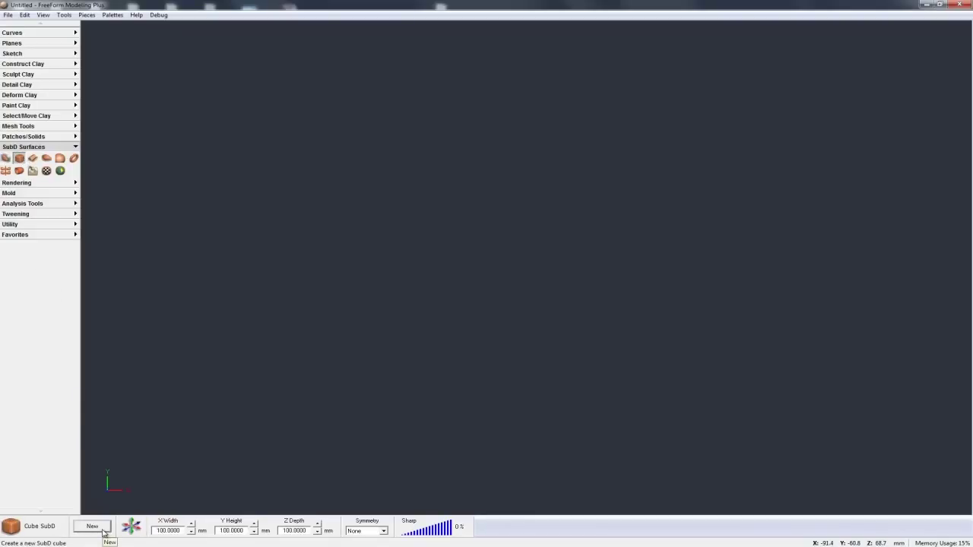
click(369, 531)
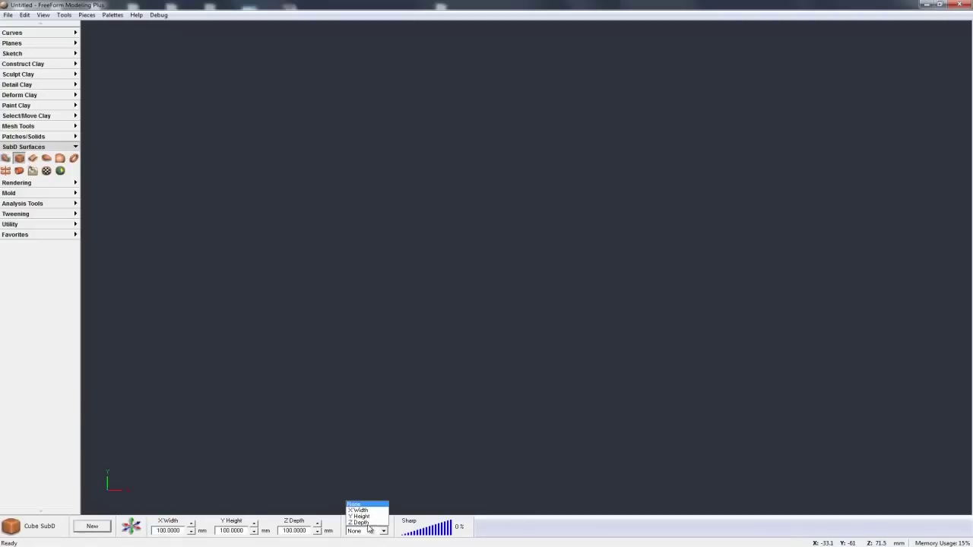
click(357, 522)
click(92, 526)
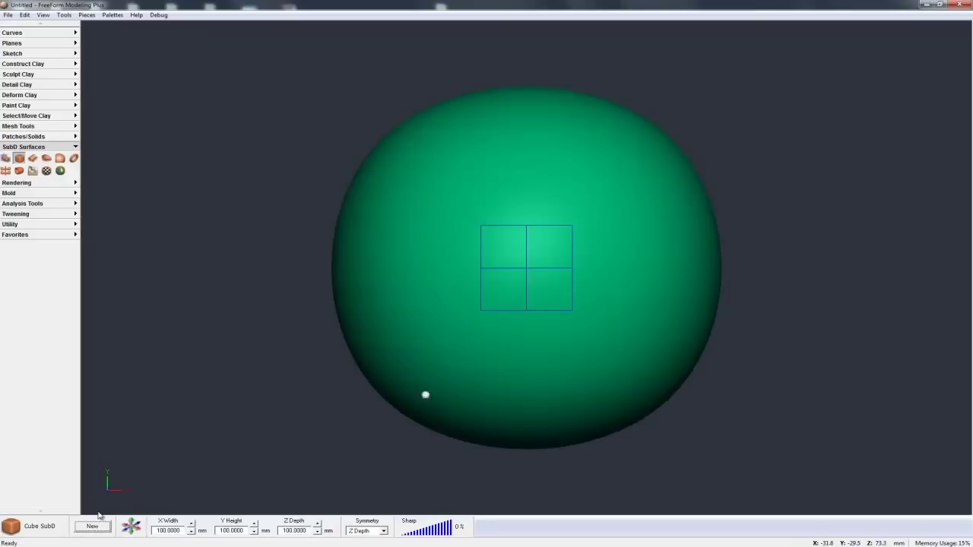
Step: Activate the Edit SubD tool and select the SubD cube to display its control cage
click(5, 158)
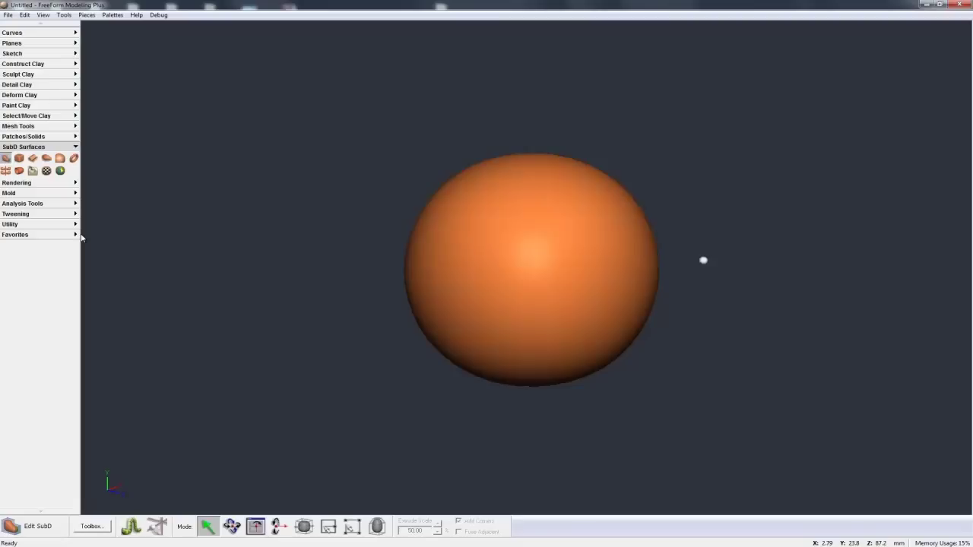
click(585, 248)
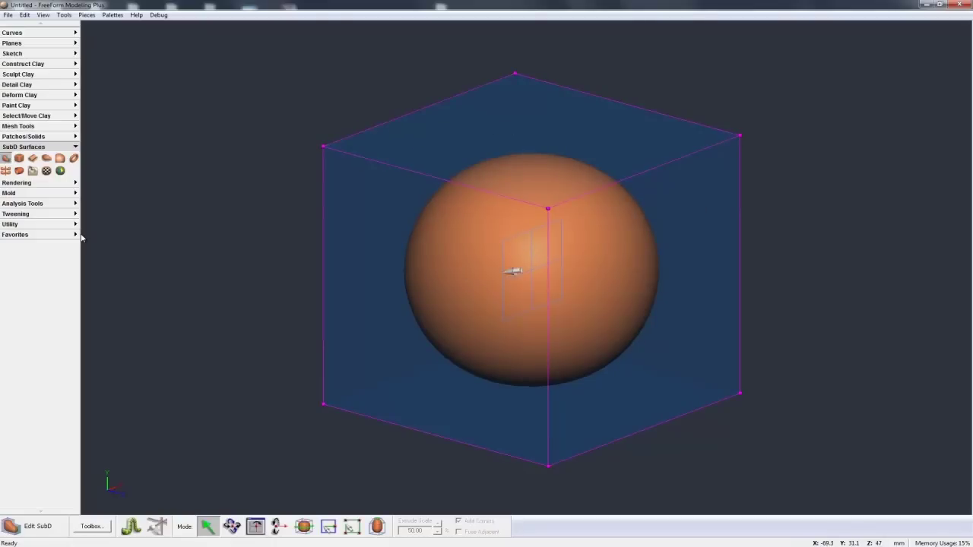
mouse_move(530, 288)
middle_down()
mouse_move(480, 266)
mouse_move(487, 291)
mouse_move(540, 290)
middle_up()
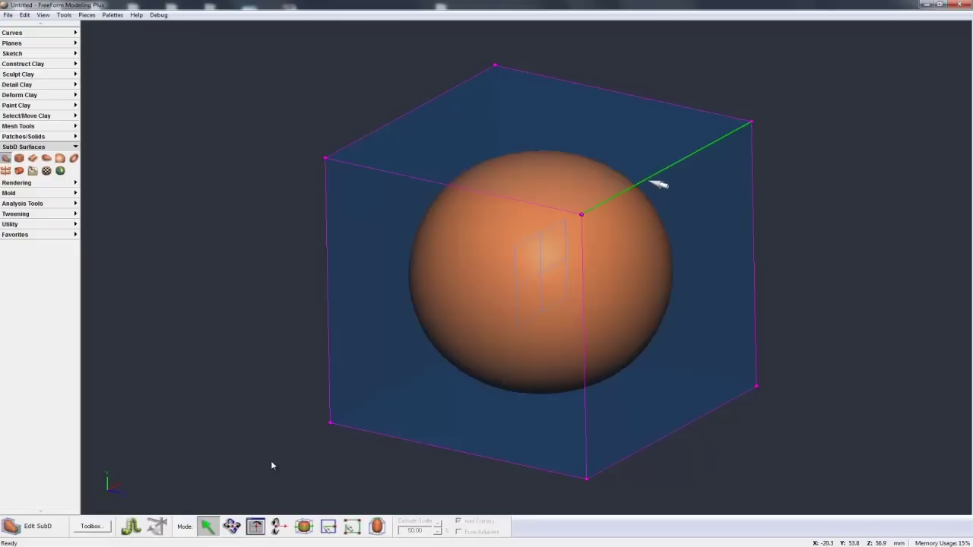
Step: Reshape the cage by moving its upper side edge, the front upper corner point and the side face
mouse_move(648, 181)
mouse_down()
mouse_move(620, 171)
mouse_move(586, 188)
mouse_move(594, 252)
mouse_move(684, 268)
mouse_move(716, 189)
mouse_move(628, 180)
mouse_move(686, 228)
mouse_move(686, 190)
mouse_move(665, 182)
mouse_up()
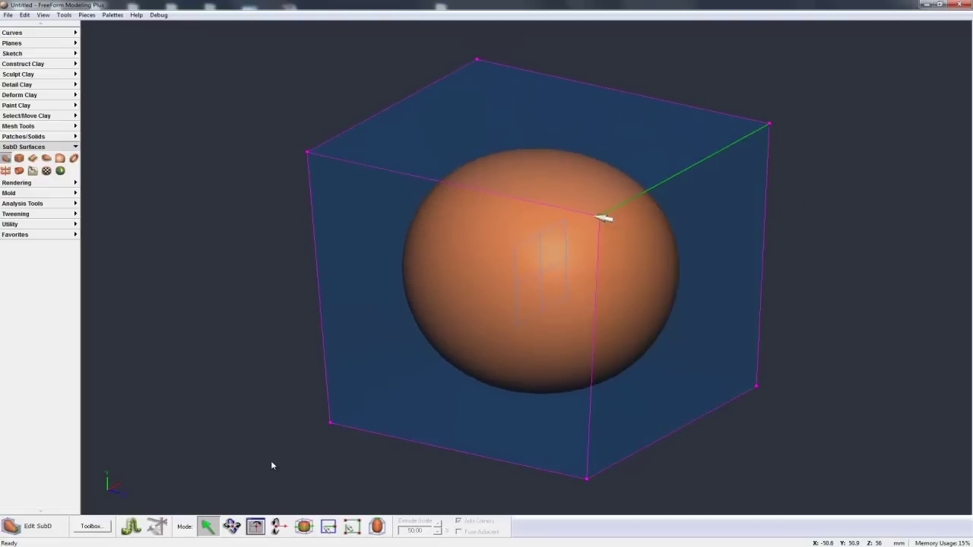
drag(599, 218, 573, 239)
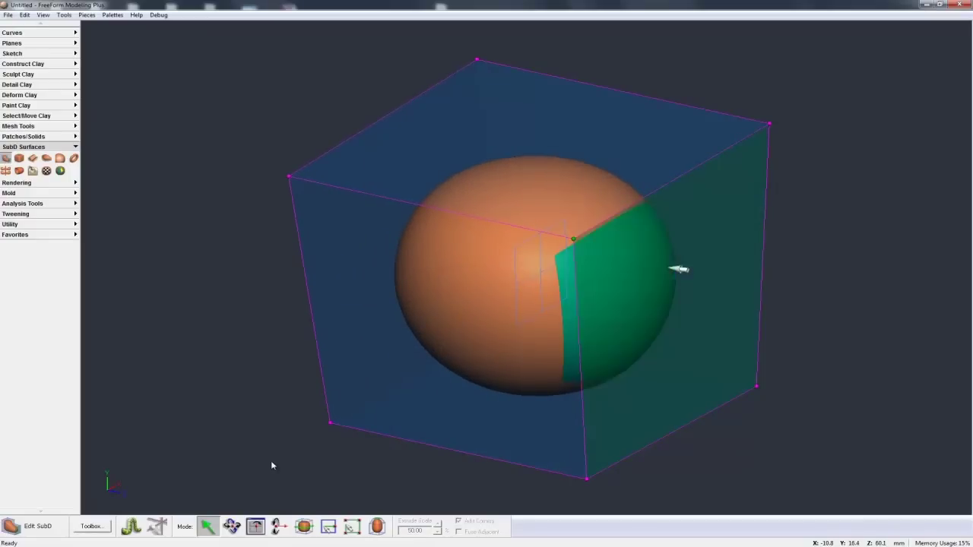
mouse_move(672, 287)
mouse_down()
mouse_move(552, 250)
mouse_move(686, 291)
mouse_up()
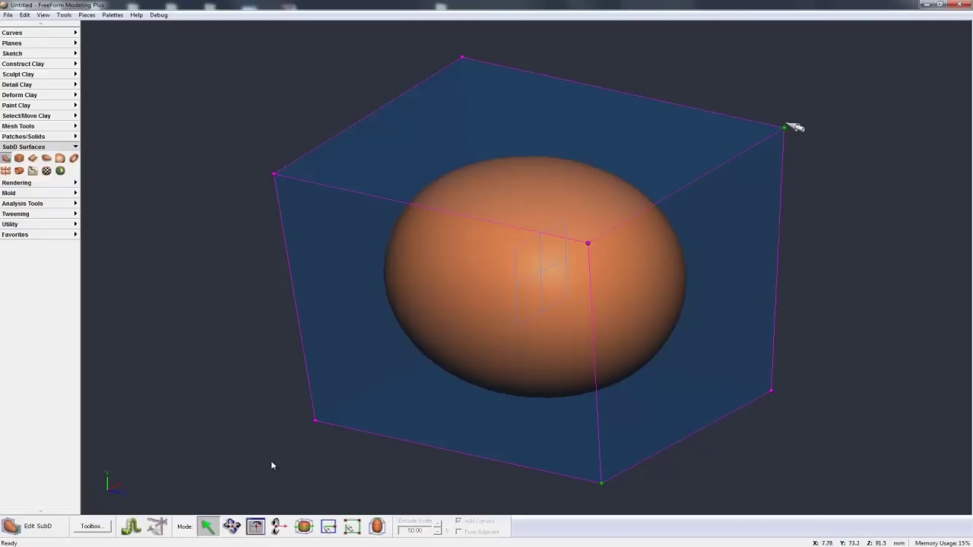
Step: Try moving several selected corner points and edges of the cage together
drag(794, 131, 741, 125)
key(ctrl+z)
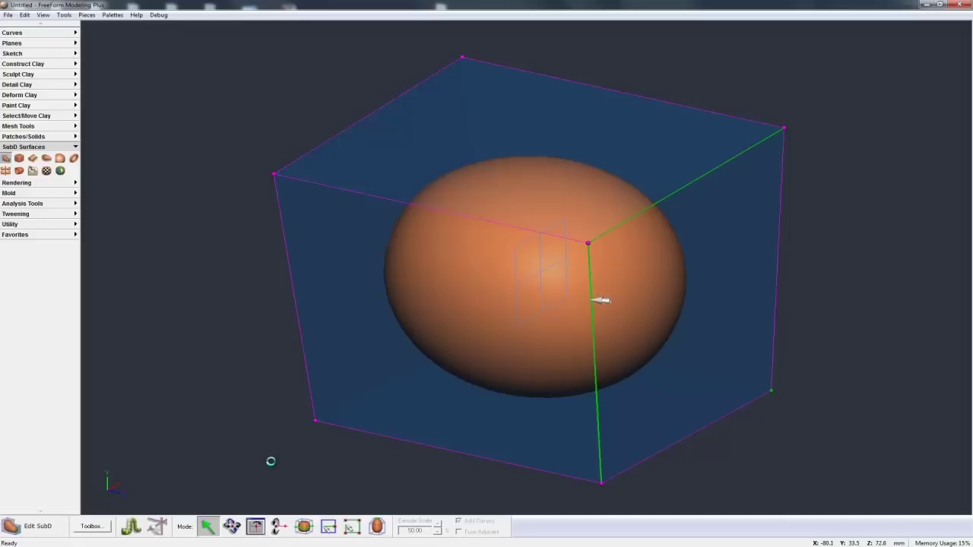
mouse_move(585, 299)
mouse_down()
mouse_move(475, 265)
mouse_move(584, 292)
mouse_up()
mouse_move(595, 291)
middle_down()
mouse_move(532, 267)
mouse_move(597, 282)
middle_up()
click(662, 265)
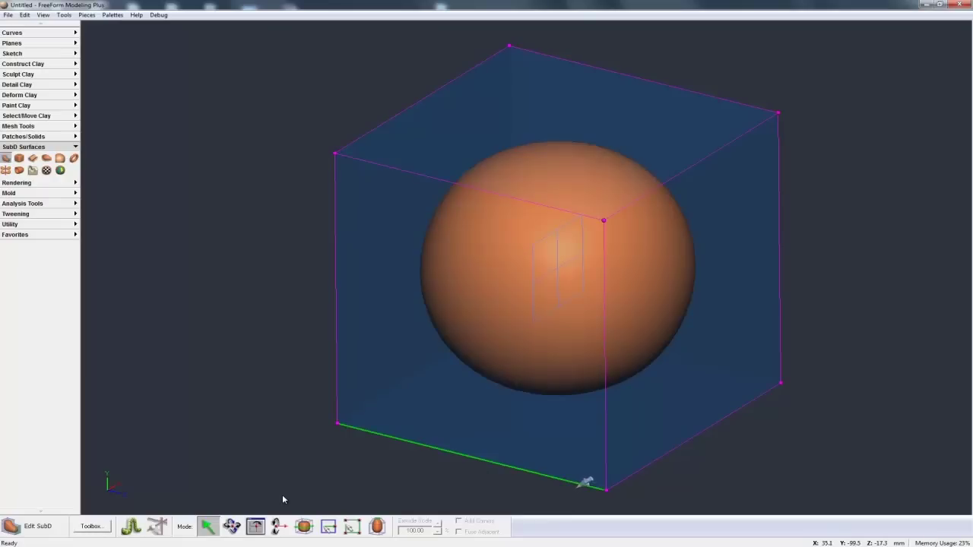
Step: Box-select the corner points along one side of the cage in the front view and move them inward
drag(580, 508, 765, 398)
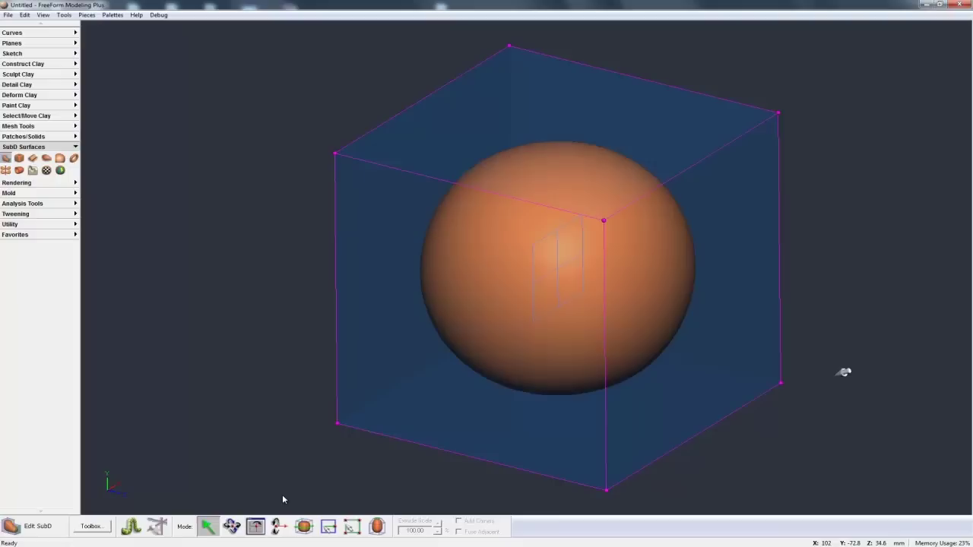
key(f)
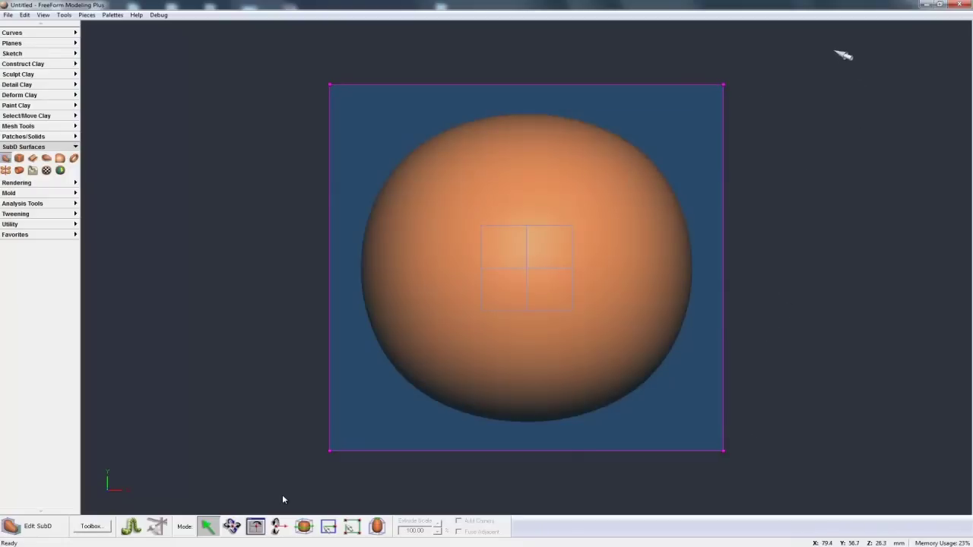
drag(834, 50, 693, 495)
drag(723, 86, 696, 85)
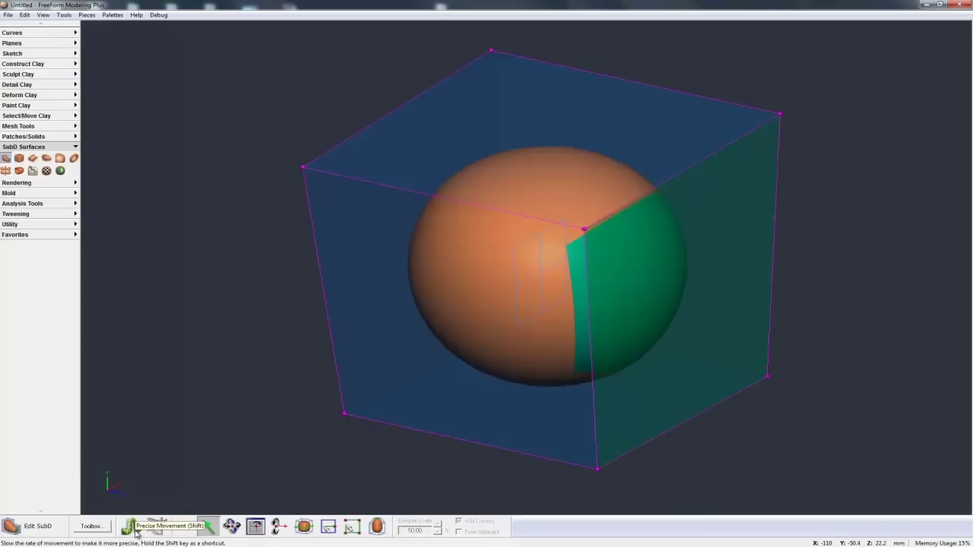
Step: Nudge the cage's side face using Precise Movement, and shift the side face's upper edge slightly downward
click(134, 530)
mouse_move(679, 248)
mouse_down()
mouse_move(650, 241)
mouse_move(678, 248)
mouse_up()
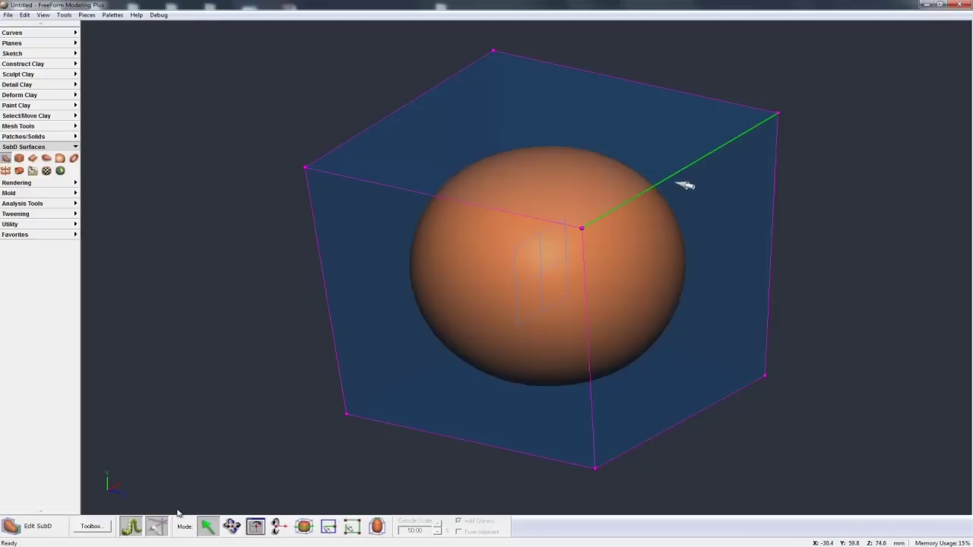
mouse_move(677, 174)
mouse_down()
mouse_move(678, 194)
mouse_move(676, 184)
mouse_up()
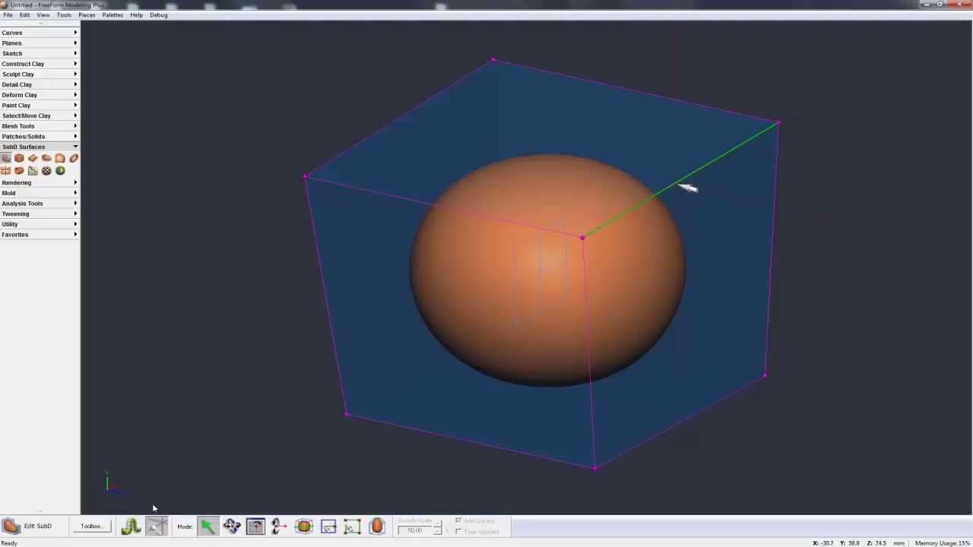
mouse_move(678, 185)
mouse_down()
mouse_move(678, 281)
mouse_move(678, 126)
mouse_move(651, 289)
mouse_move(680, 271)
mouse_move(668, 253)
mouse_move(643, 288)
mouse_move(638, 265)
mouse_move(678, 259)
mouse_move(678, 184)
mouse_up()
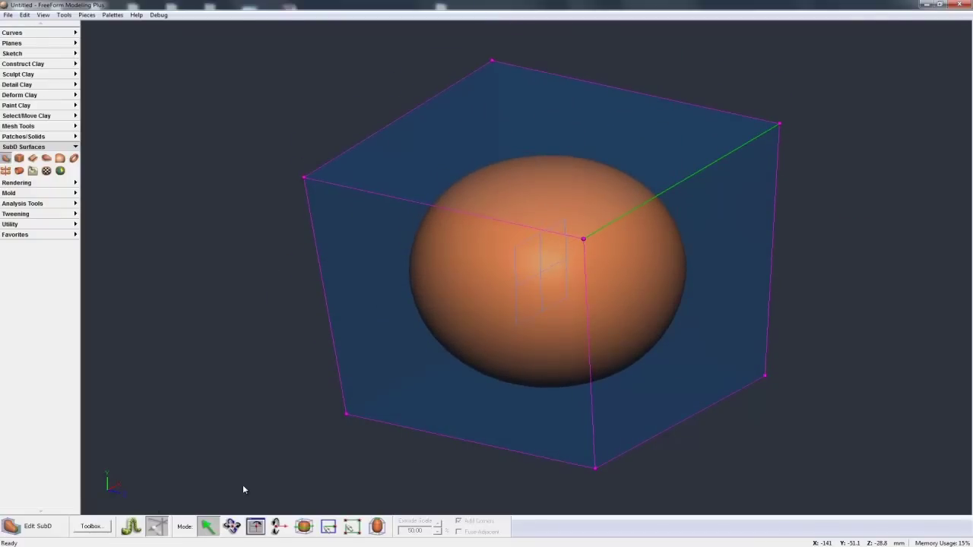
Step: Undo the point, edge and face moves until the cage is back to its original cube shape
middle_drag(506, 387, 468, 361)
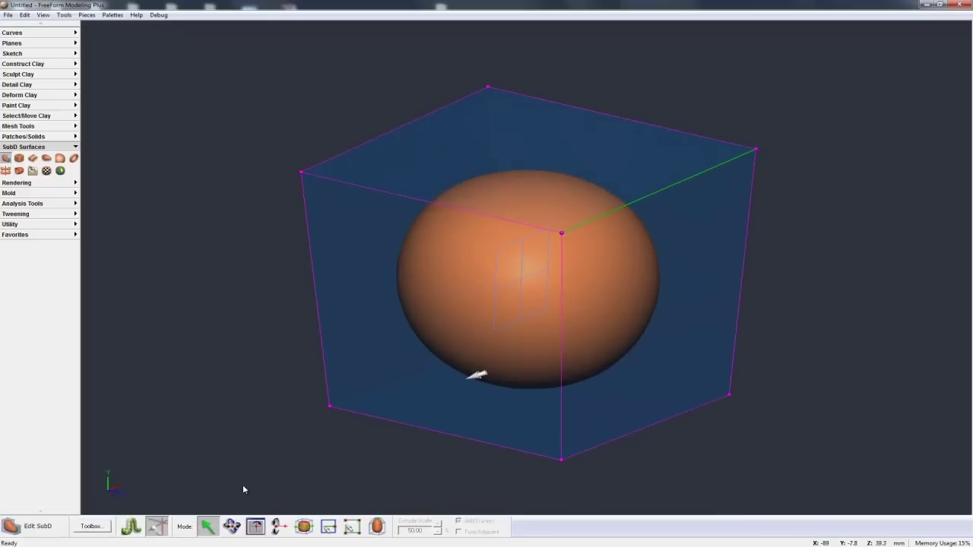
key(ctrl+z)
key(ctrl+z)
key(ctrl+z)
key(ctrl+z)
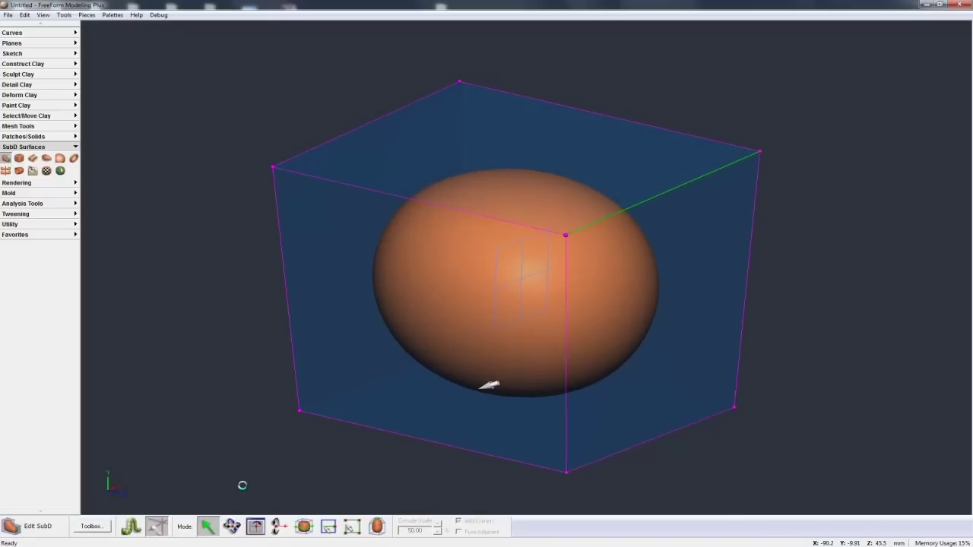
key(ctrl+z)
key(ctrl+z)
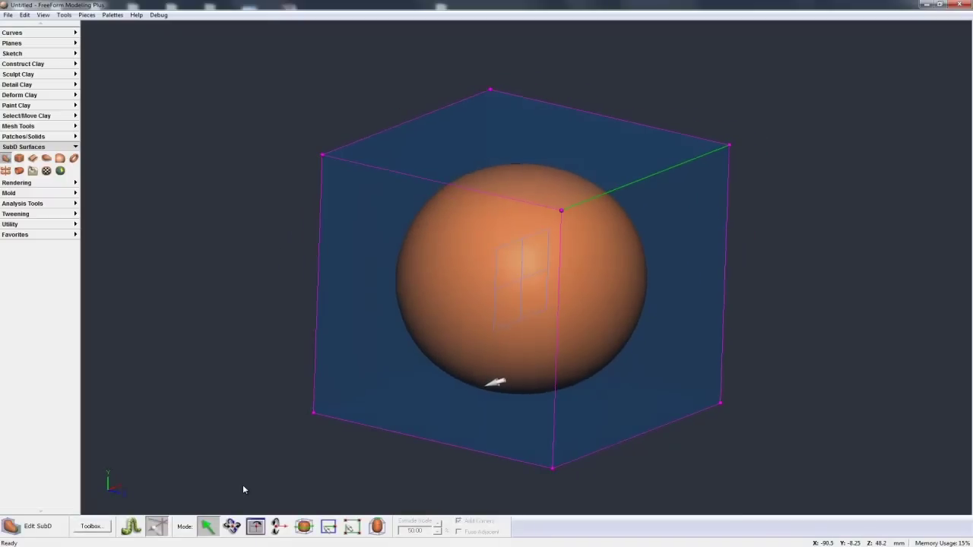
middle_drag(510, 358, 522, 316)
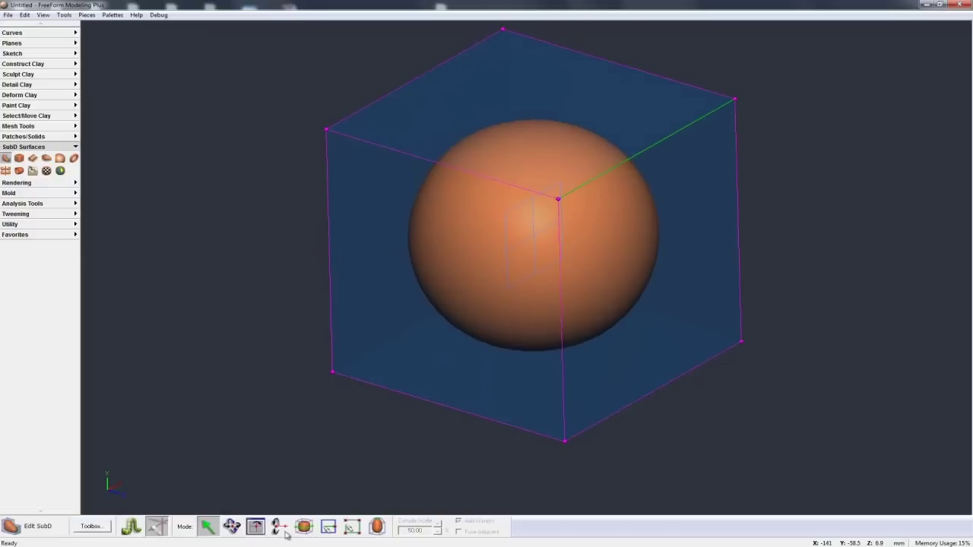
Step: Try rotating the cage's side face, undo a rotation, and rotate the face using its lower front corner point
click(231, 532)
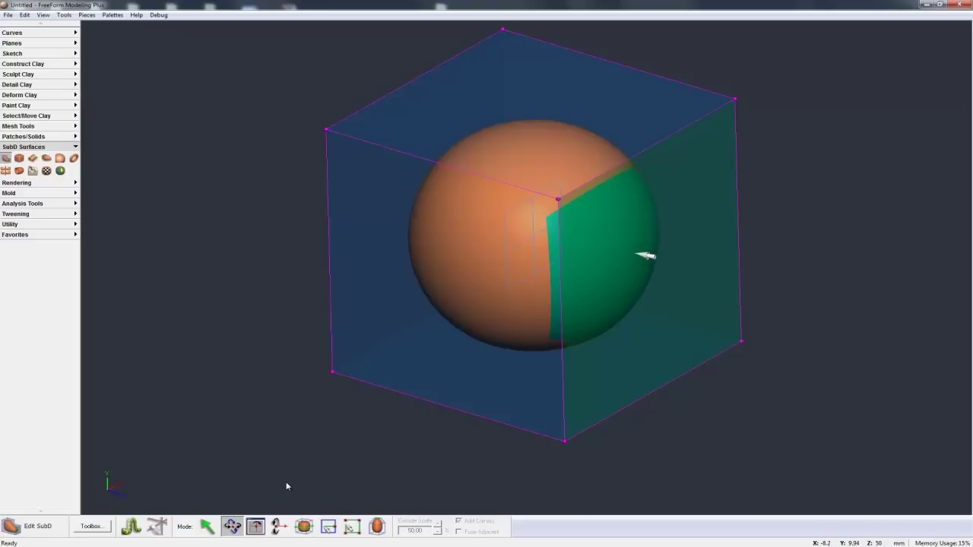
drag(637, 254, 647, 252)
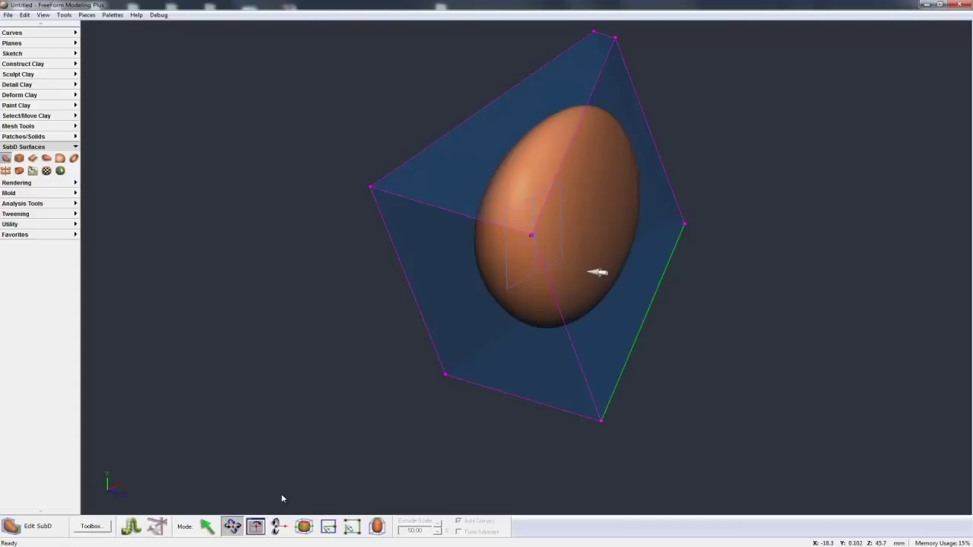
key(ctrl+z)
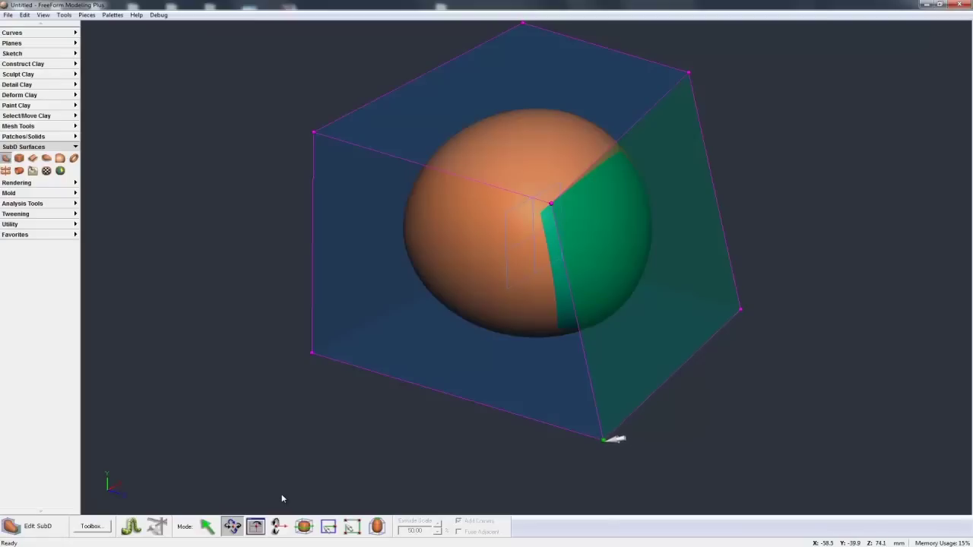
drag(605, 440, 641, 437)
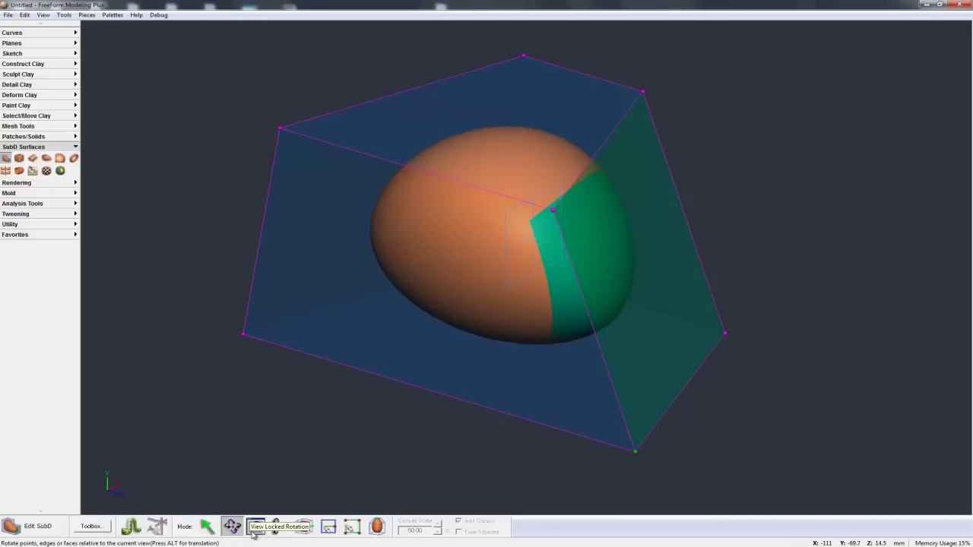
Step: Rotate the side face relative to a straight-on view with View Locked Rotation
click(255, 529)
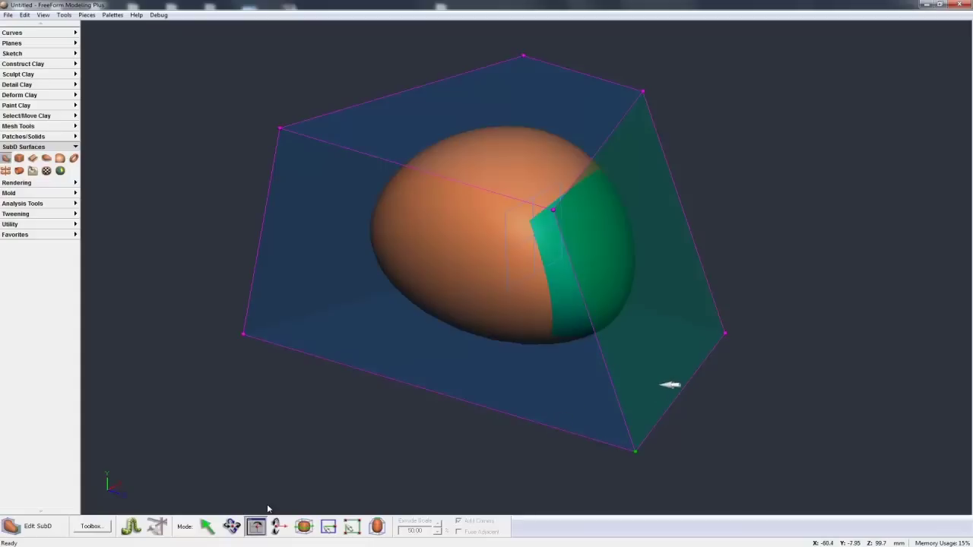
key(Right)
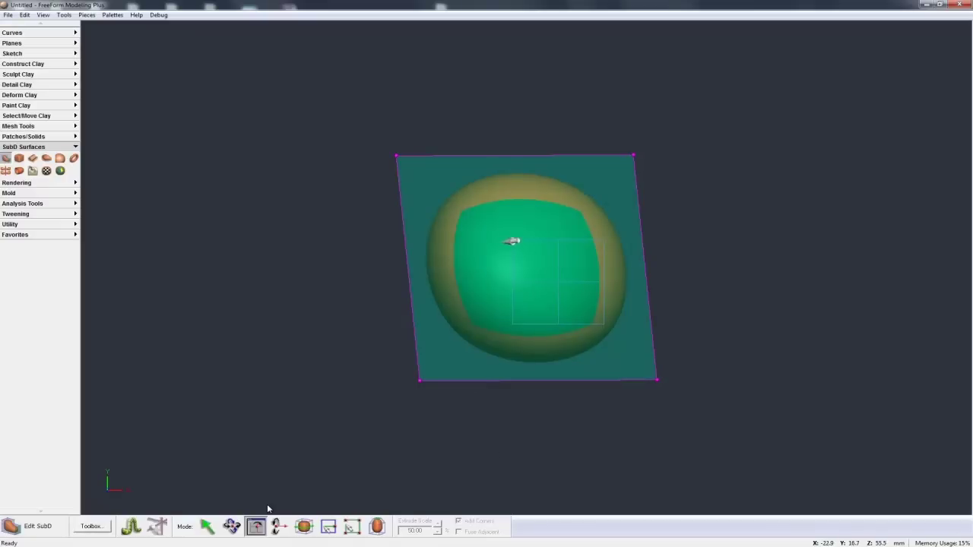
drag(499, 270, 552, 269)
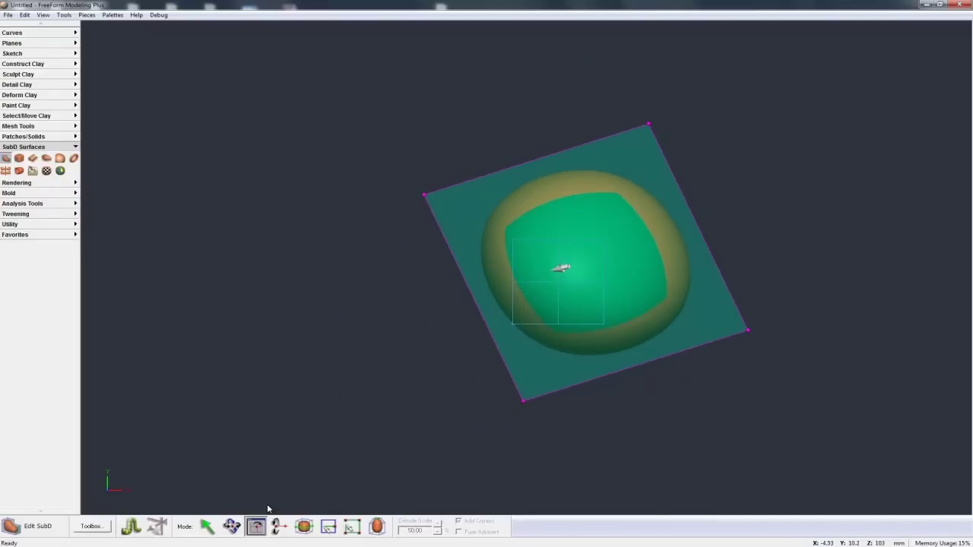
drag(567, 335, 465, 309)
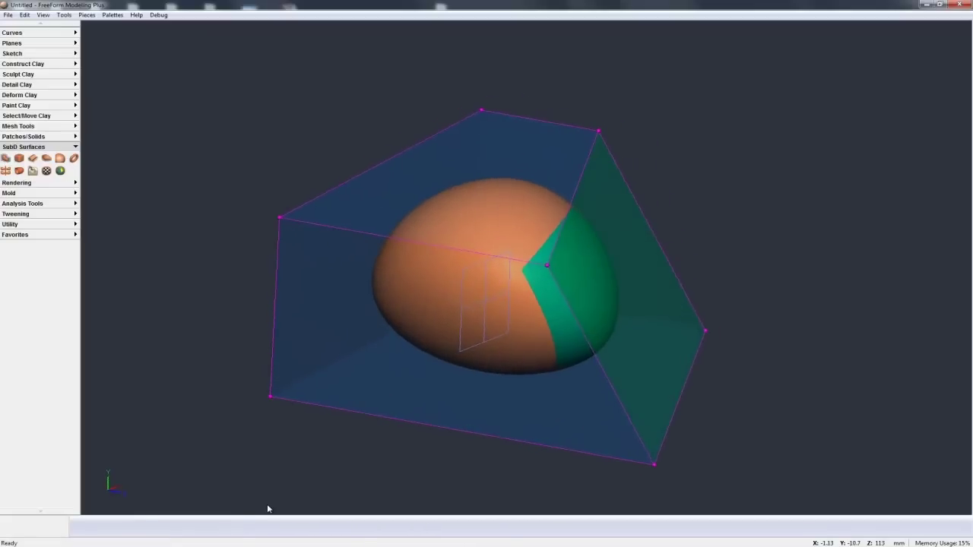
Step: Undo the rotations of the side face to restore the cube cage
key(ctrl+z)
key(ctrl+z)
key(ctrl+z)
key(ctrl+z)
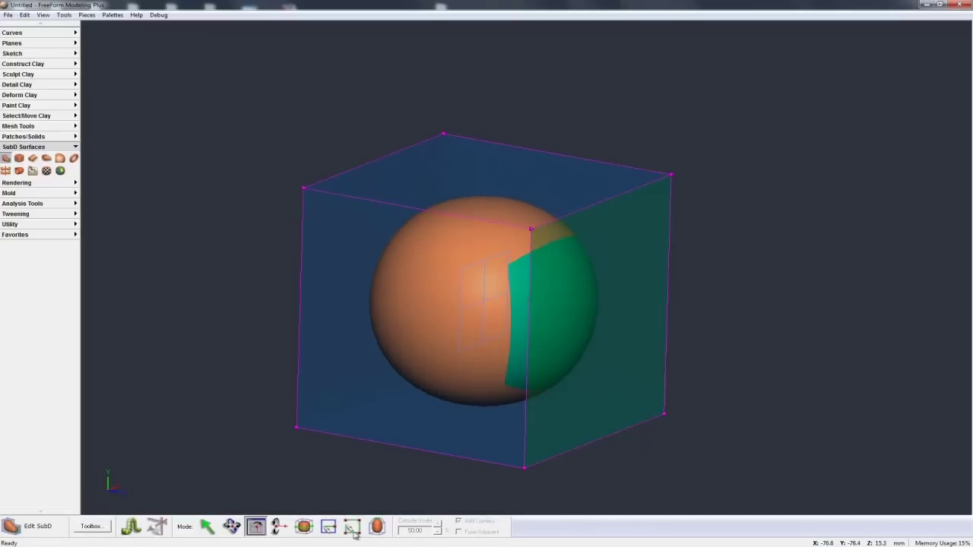
Step: Try rotating the side face within its own plane and around its lower edge, undoing each rotation
click(279, 527)
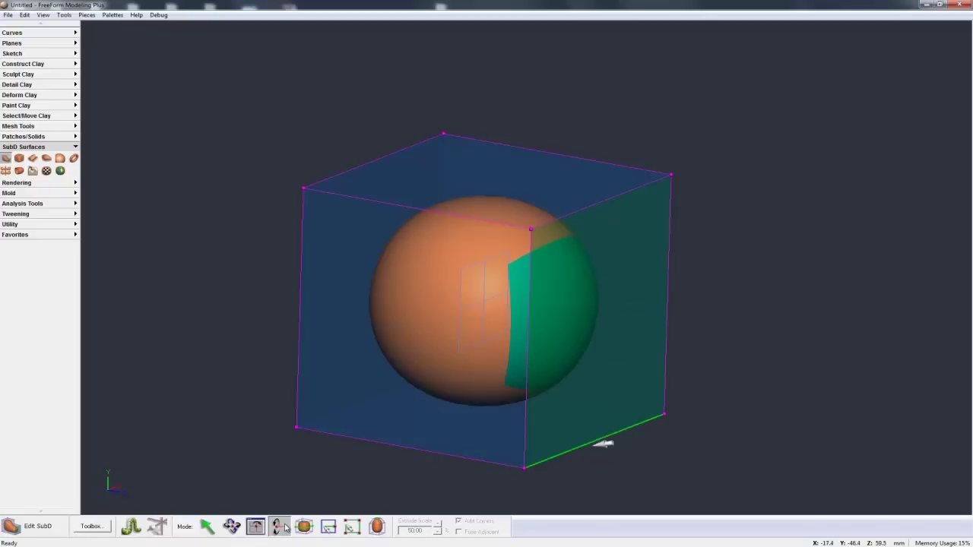
drag(603, 341, 603, 340)
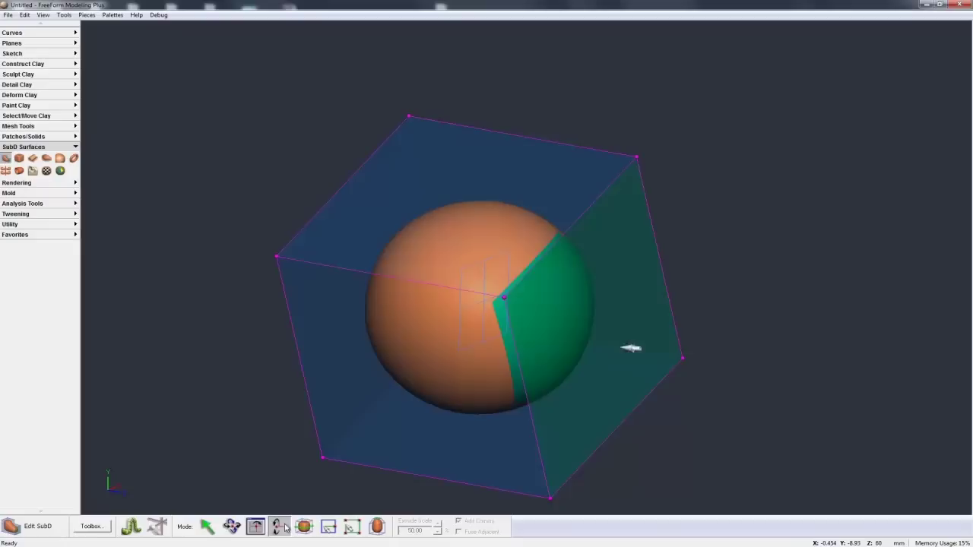
key(ctrl+z)
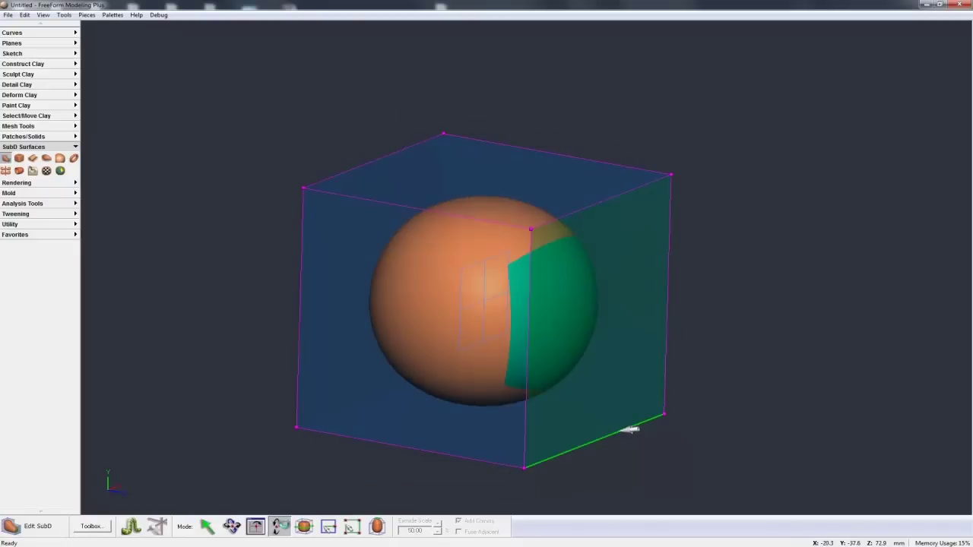
drag(591, 447, 615, 467)
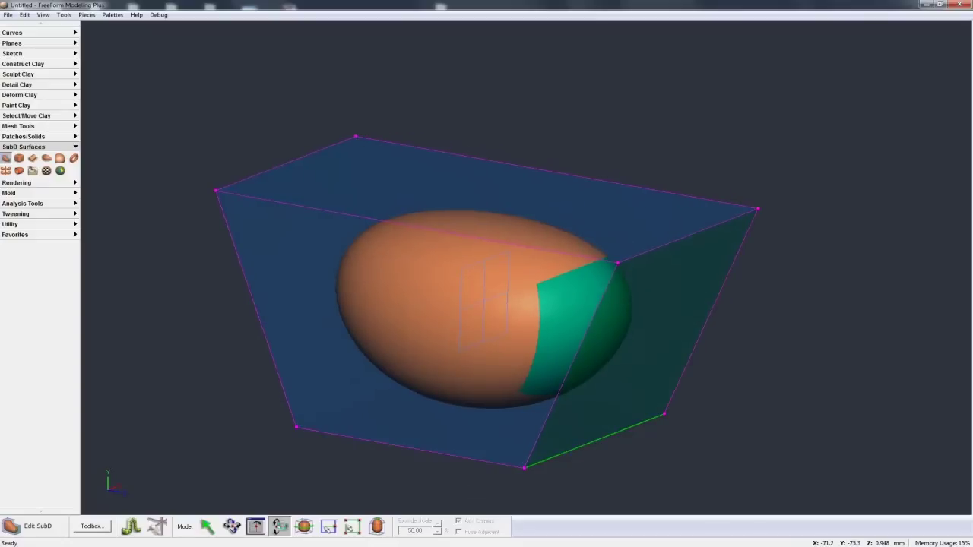
key(ctrl+z)
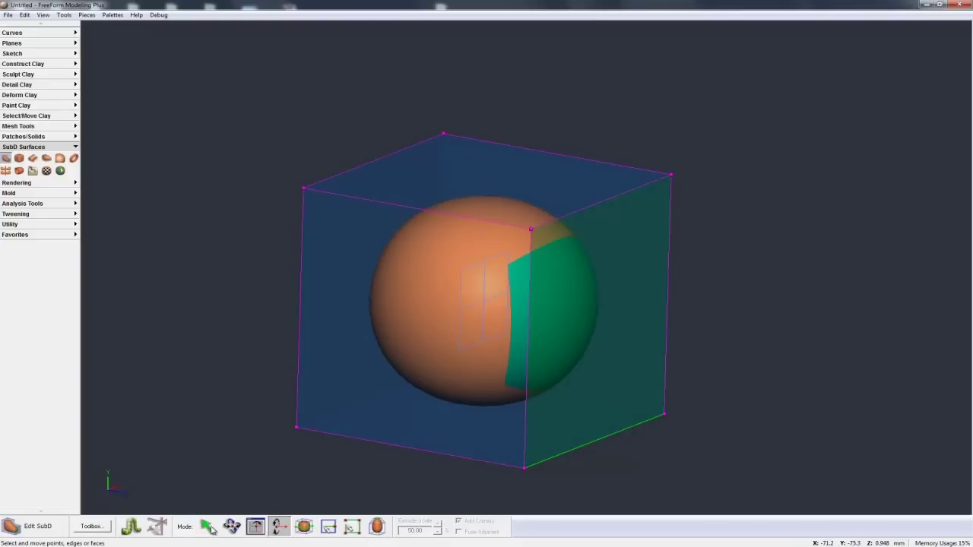
Step: Add edge loops close to all the edges of the cage to sharpen the rounded shape into a box
click(212, 529)
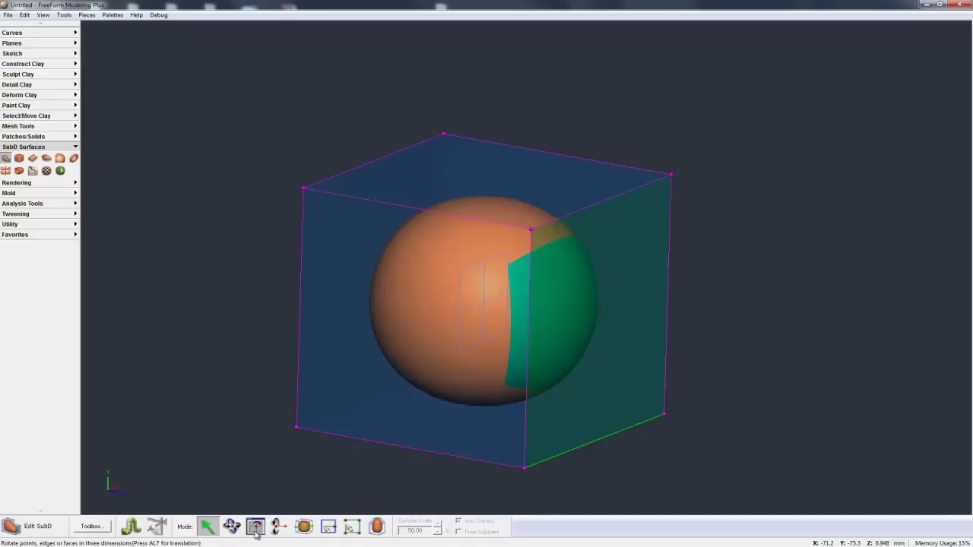
click(305, 529)
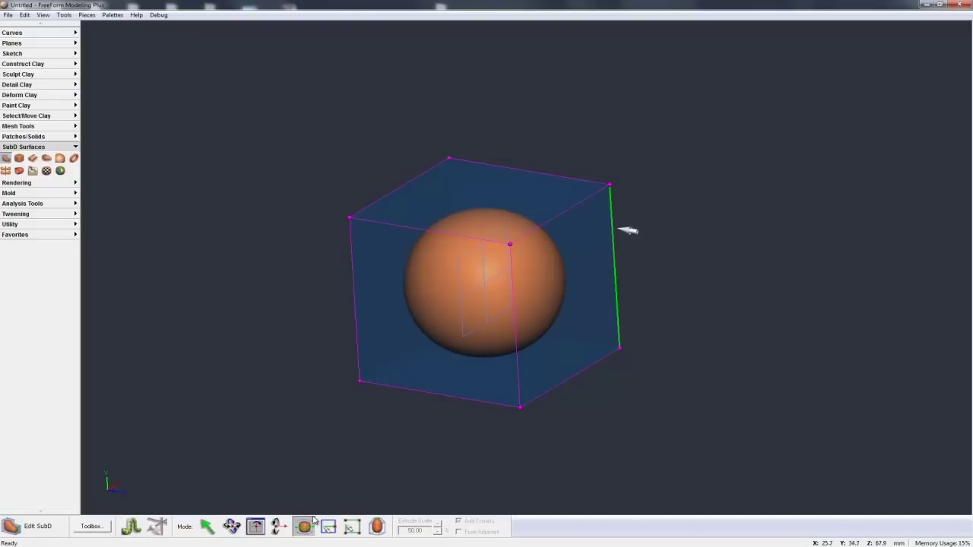
drag(627, 231, 621, 196)
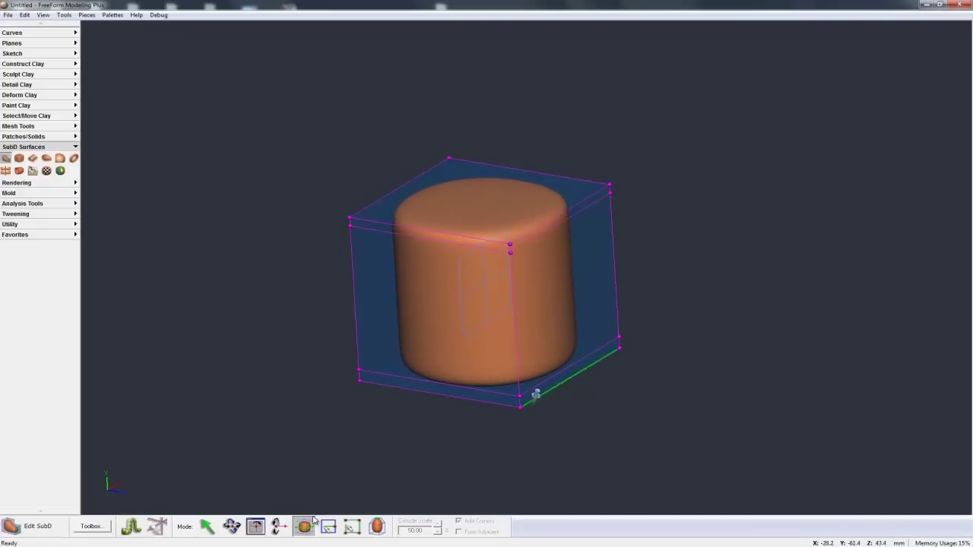
middle_drag(519, 380, 491, 401)
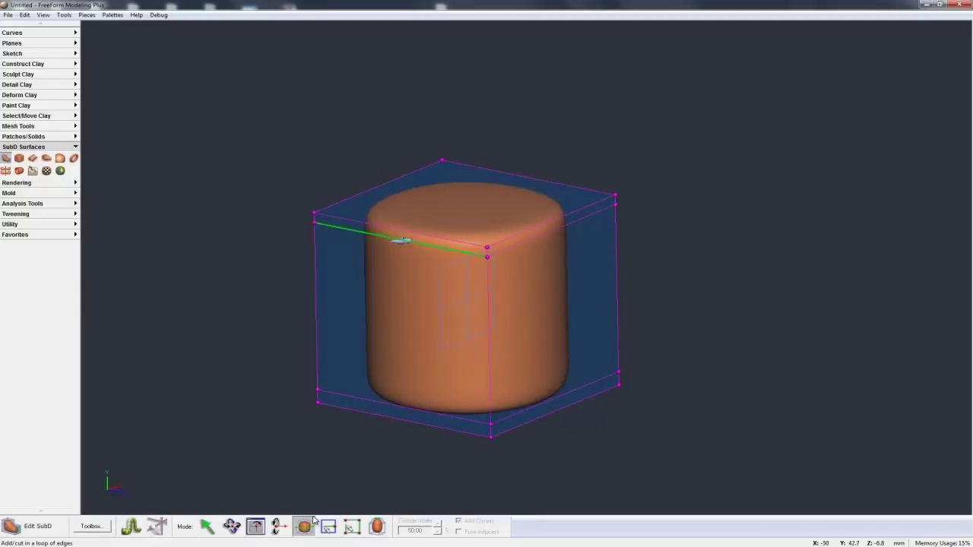
drag(411, 230, 617, 206)
middle_drag(491, 327, 487, 371)
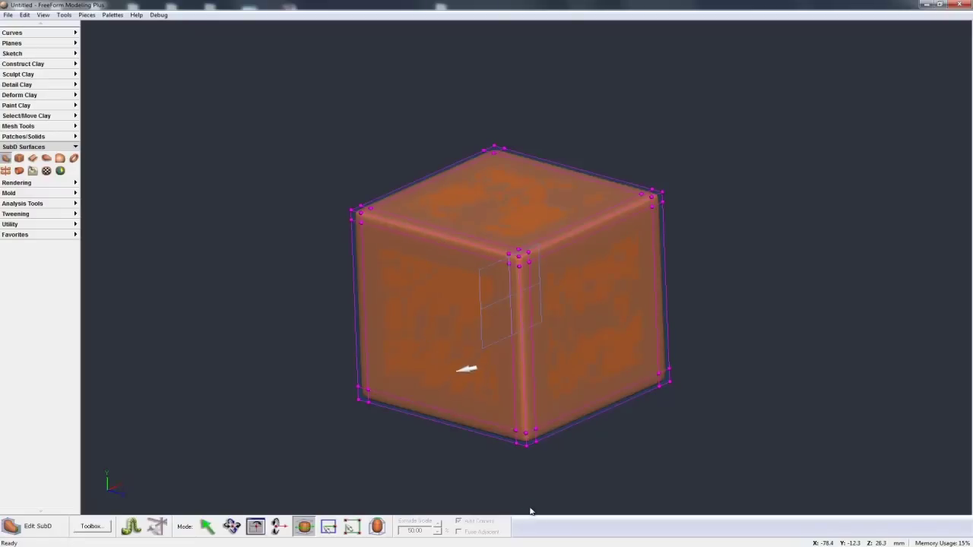
Step: Undo the added edge loops to restore the plain cube cage
key(ctrl+z)
key(ctrl+z)
key(ctrl+z)
key(ctrl+z)
key(ctrl+z)
key(ctrl+z)
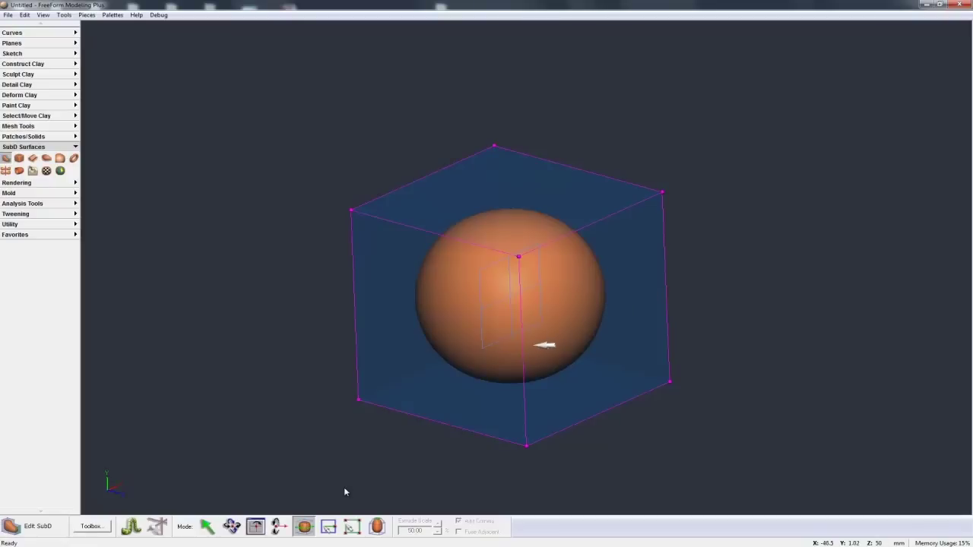
Step: Add a horizontal edge loop around the cage's middle and two vertical edges across the side face above it
click(522, 333)
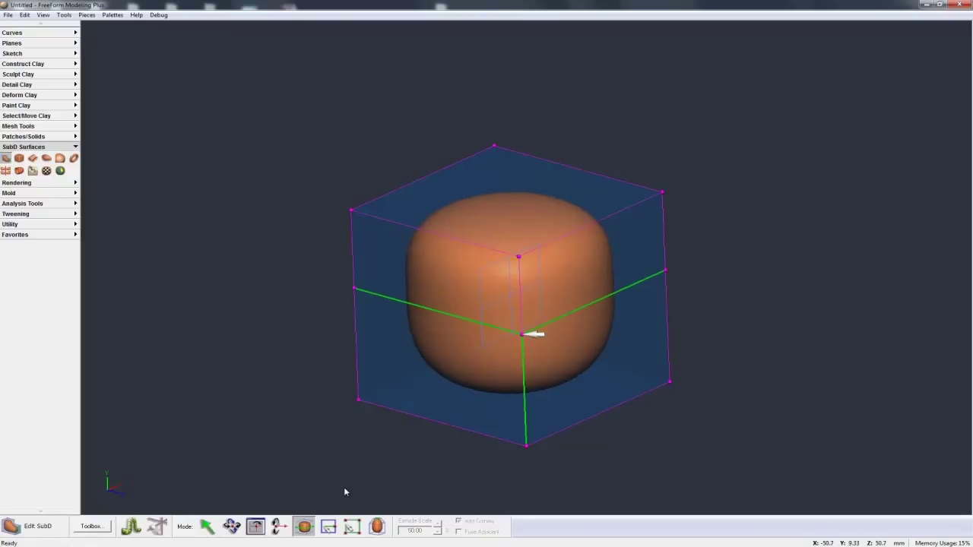
click(329, 526)
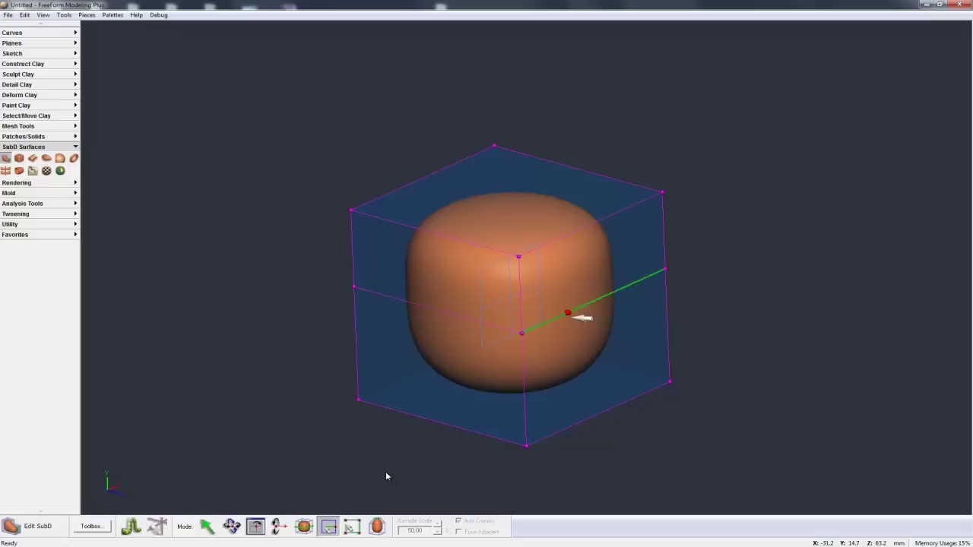
click(567, 313)
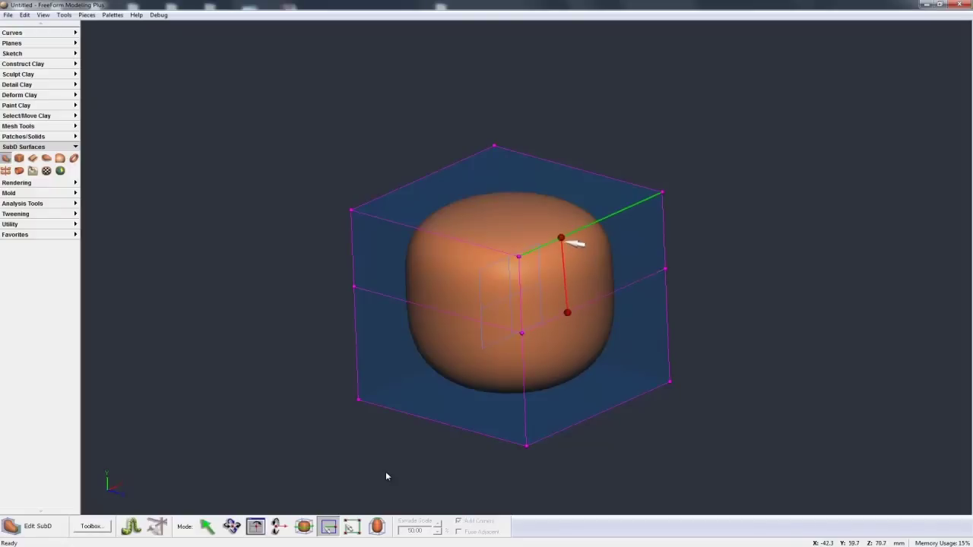
click(561, 238)
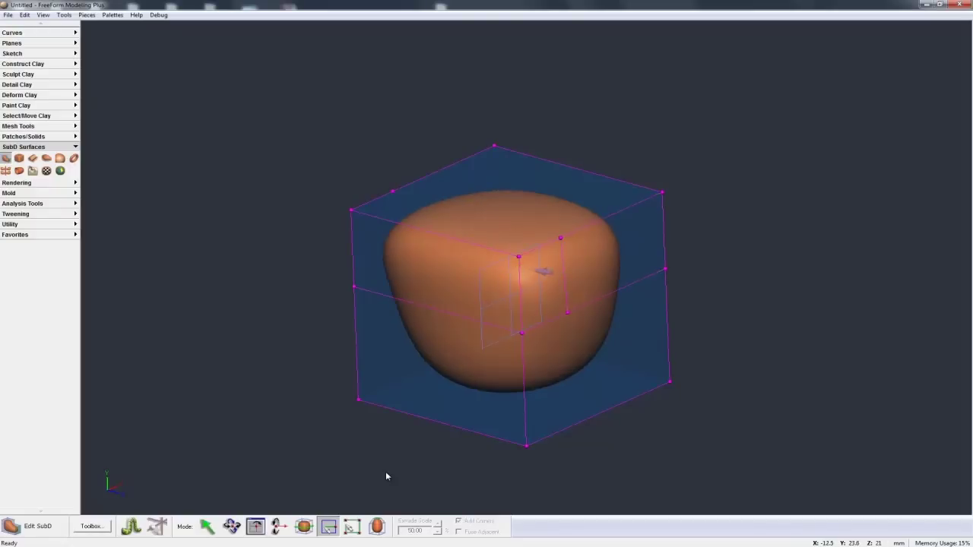
click(612, 215)
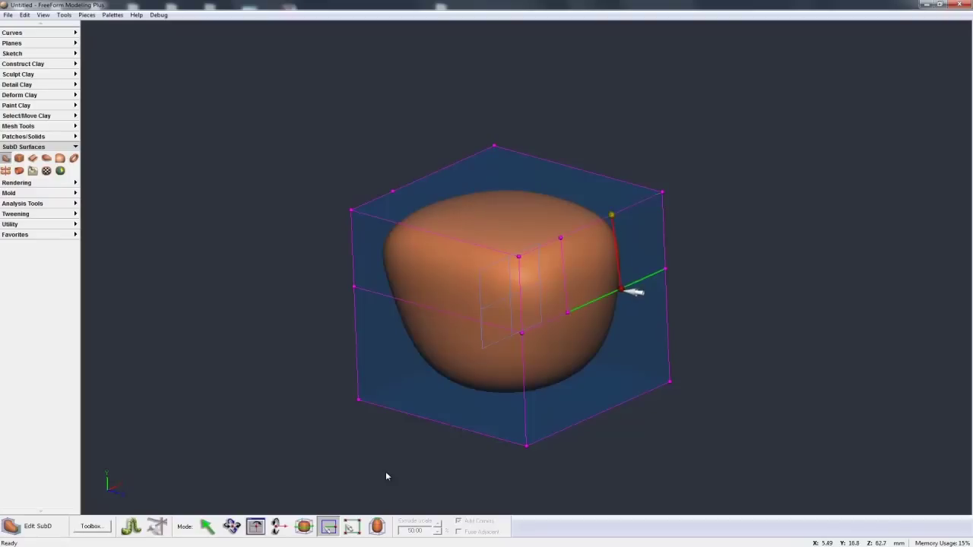
click(619, 289)
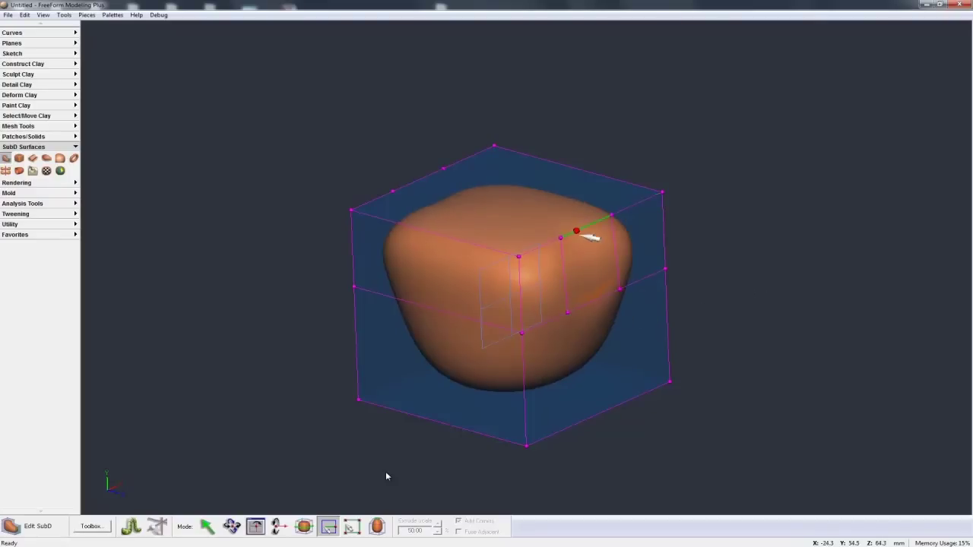
Step: Try moving the short upper edge between the two vertical edges downward, and undo it together with both added edges
click(207, 529)
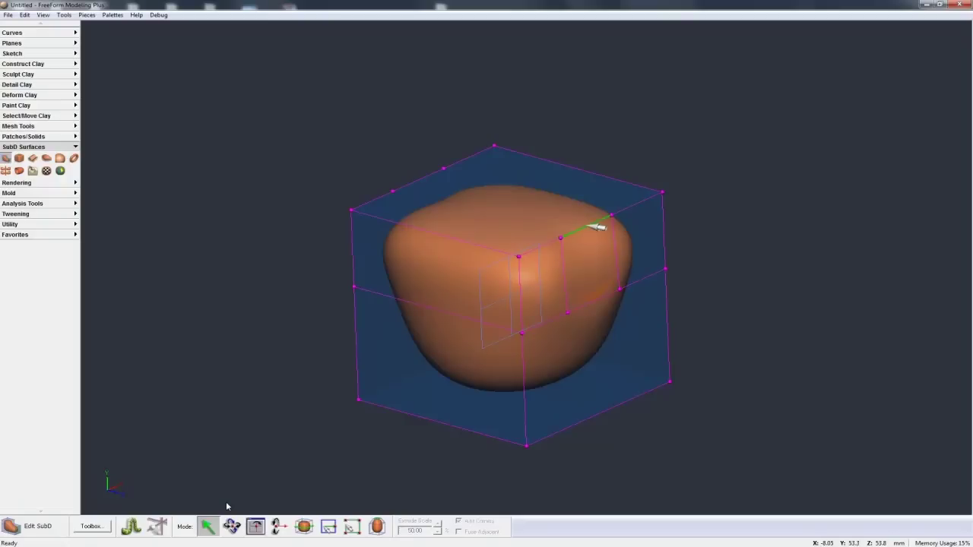
drag(586, 225, 574, 259)
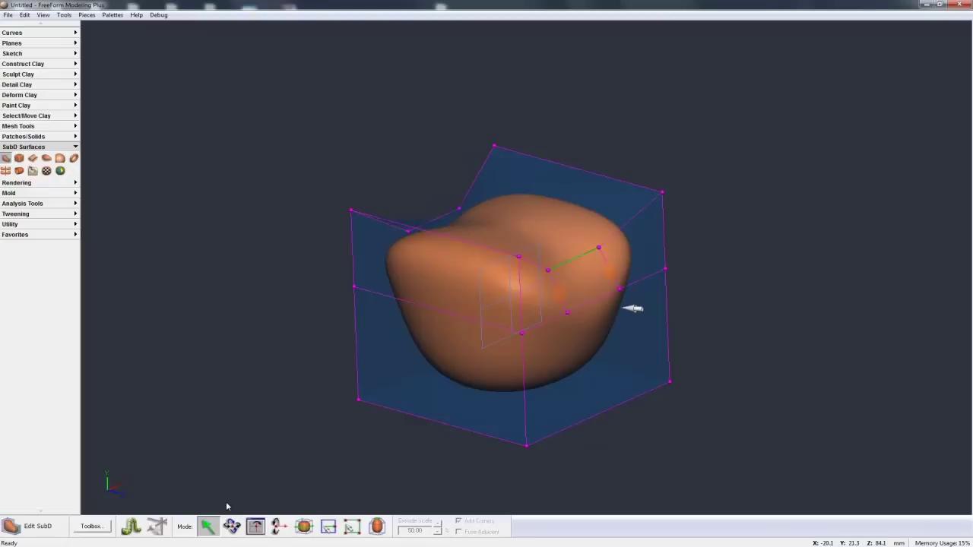
key(ctrl+z)
key(ctrl+z)
key(ctrl+z)
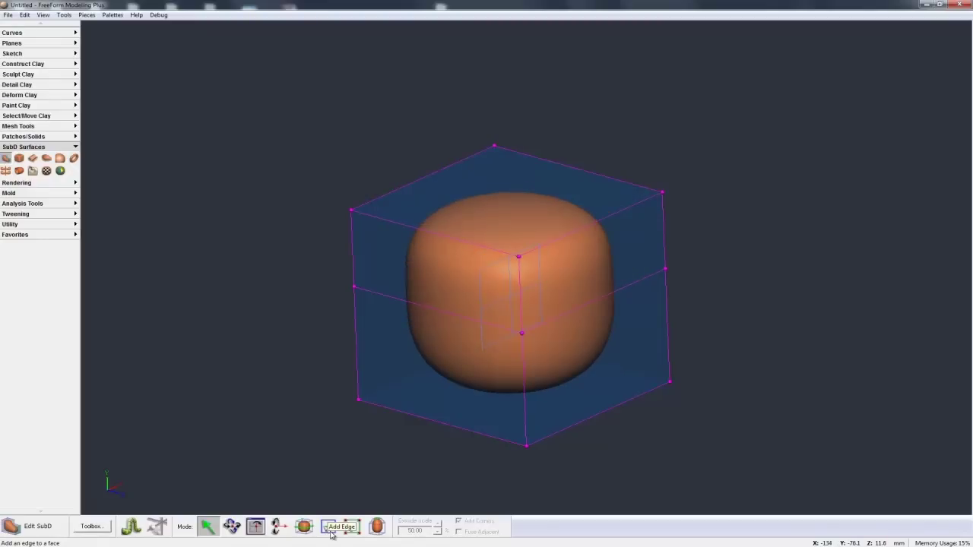
Step: Add a vertical edge across the upper side face and branch further edges from its midpoint to enclose a small face
click(331, 532)
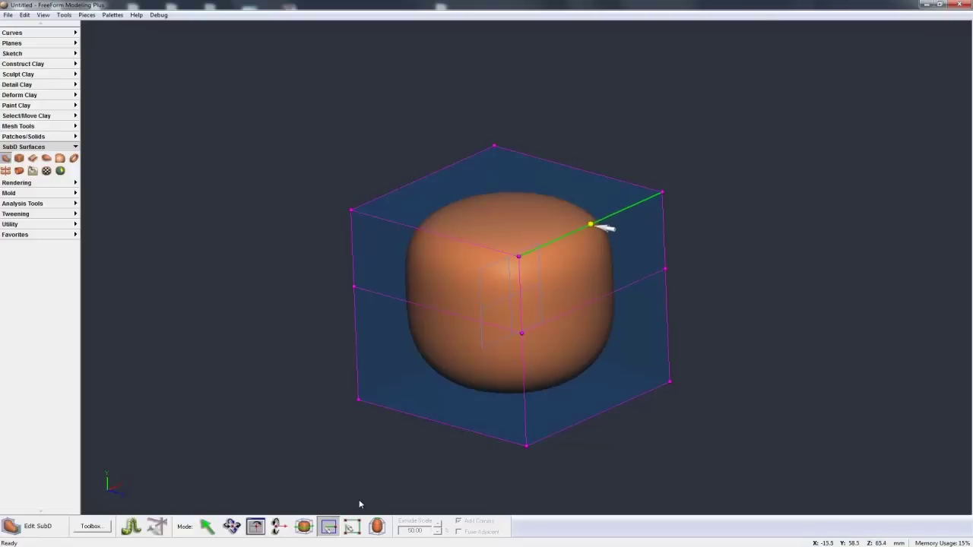
click(592, 224)
click(594, 300)
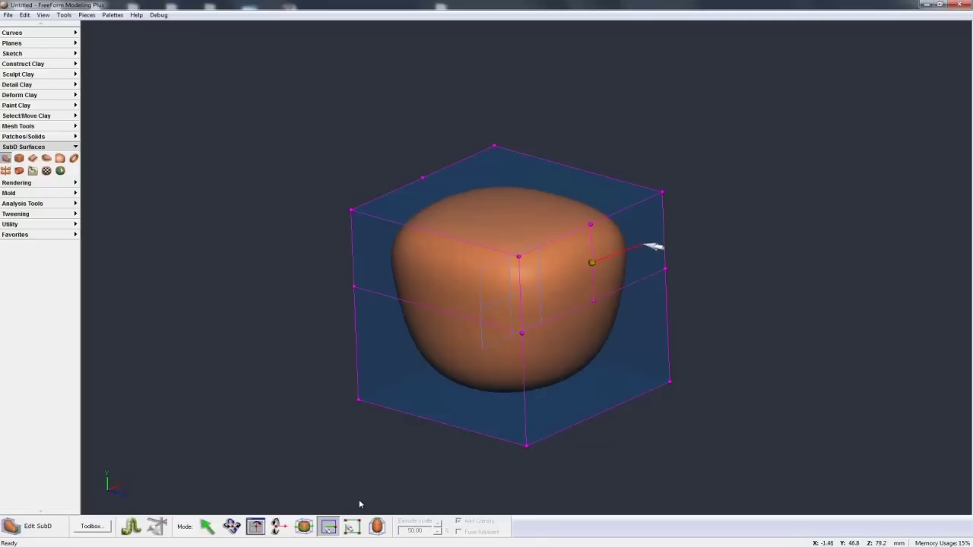
click(666, 232)
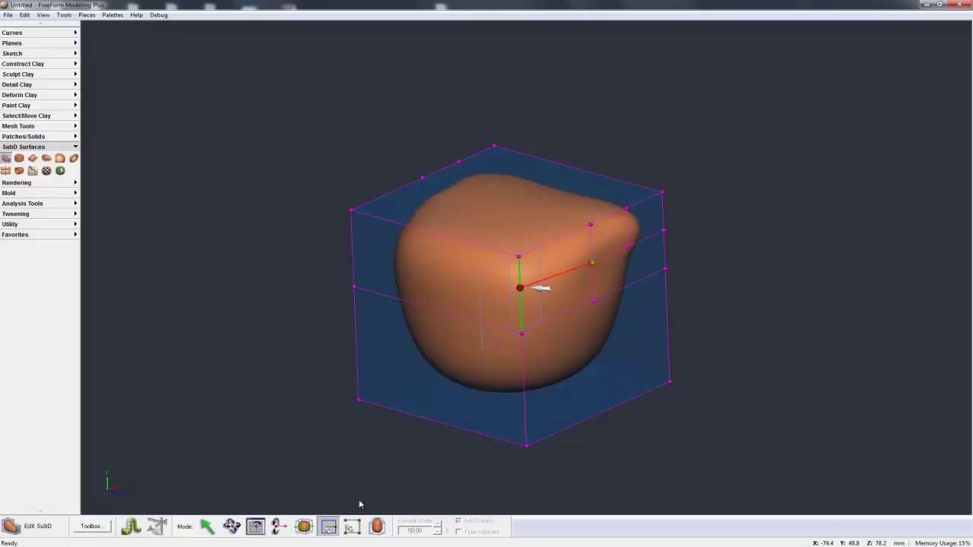
click(521, 294)
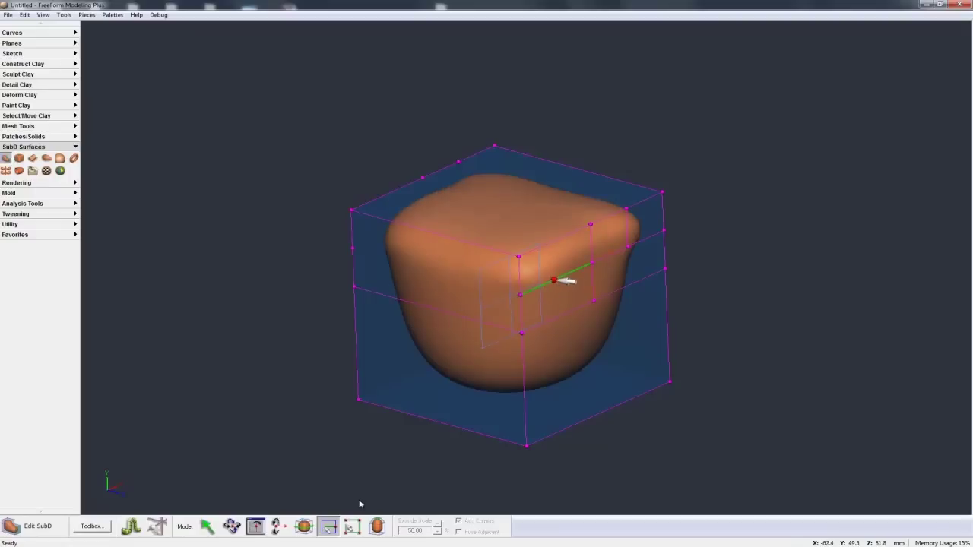
click(558, 313)
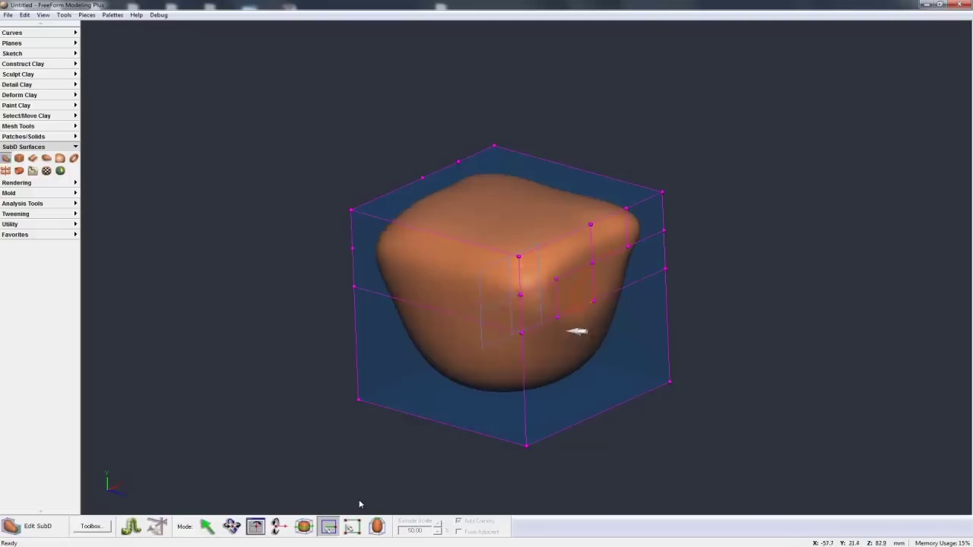
Step: Push the small enclosed side face inward until it meets its mirrored counterpart and join the nearby faces
click(207, 526)
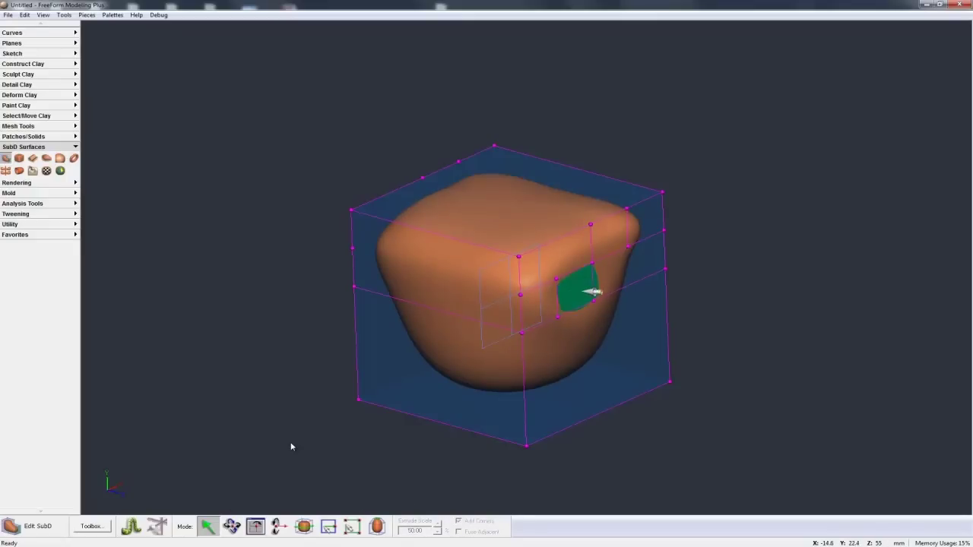
mouse_move(577, 286)
mouse_down()
mouse_move(618, 296)
mouse_move(584, 288)
mouse_up()
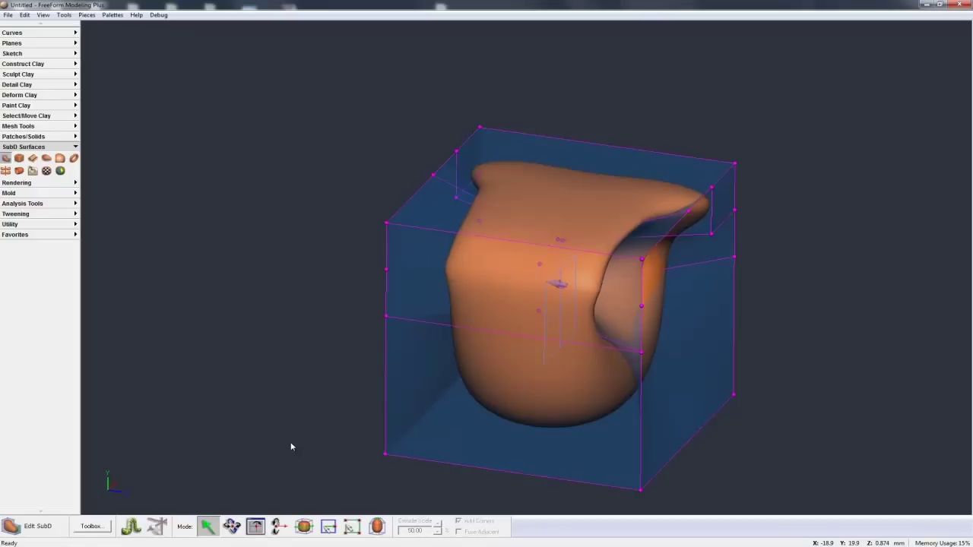
key(j)
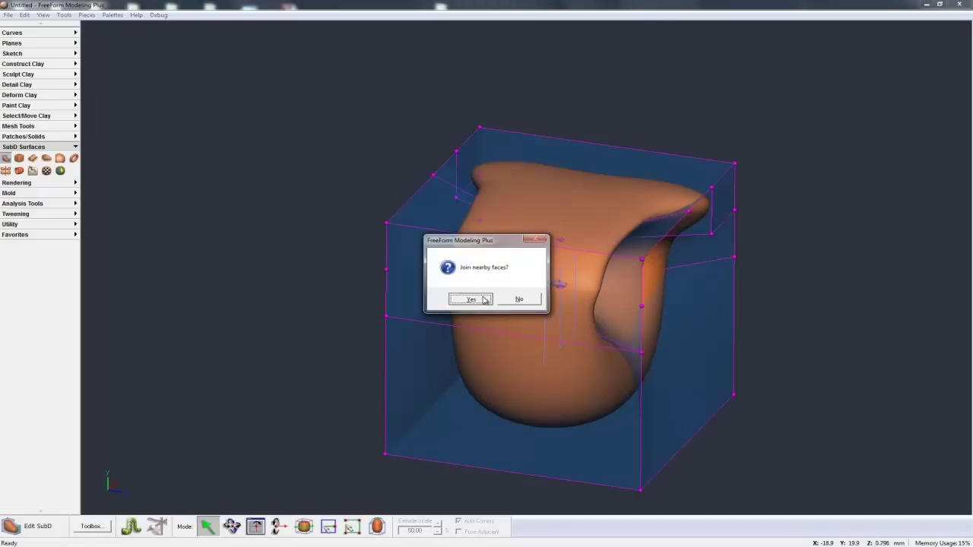
click(470, 299)
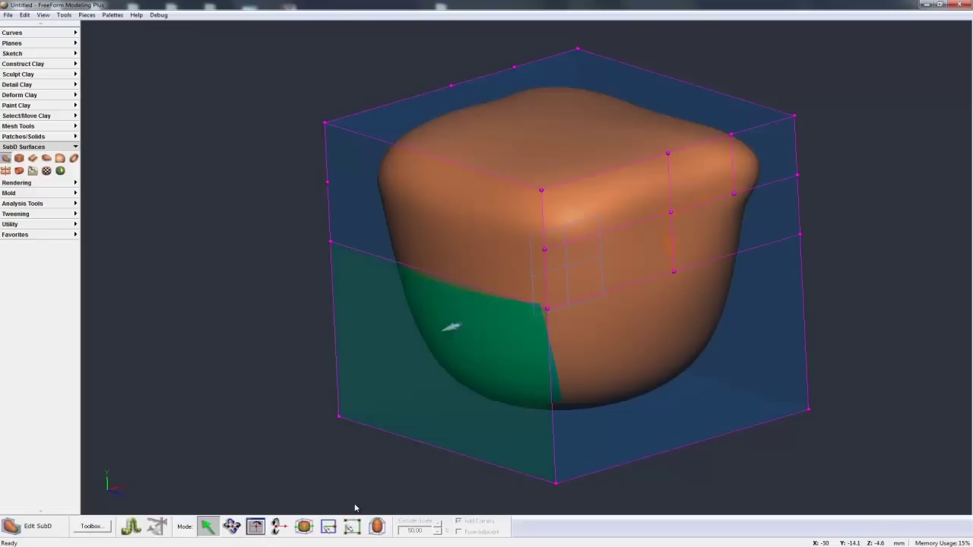
Step: Delete the cage's top face, try rebuilding it point by point with Add Face(s), and undo that attempt
middle_drag(463, 240, 490, 293)
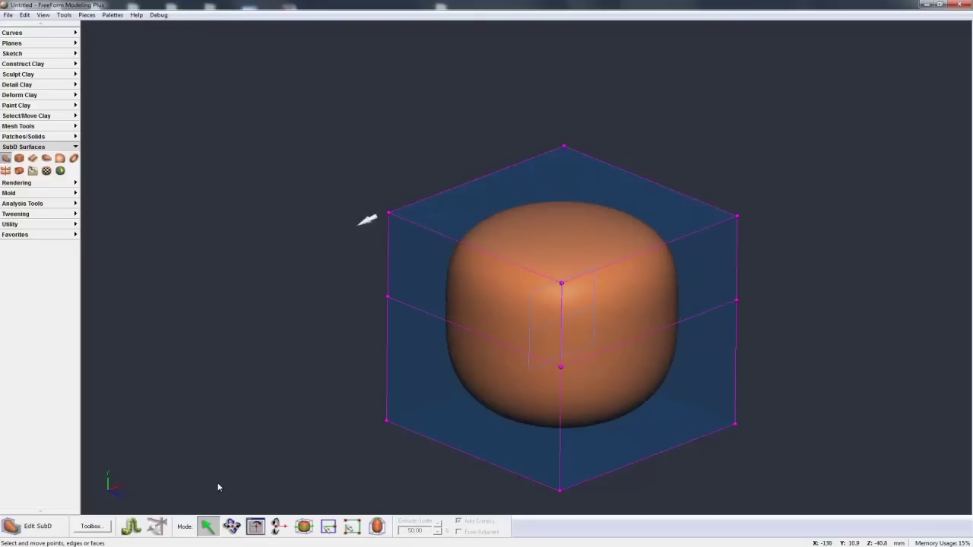
key(Delete)
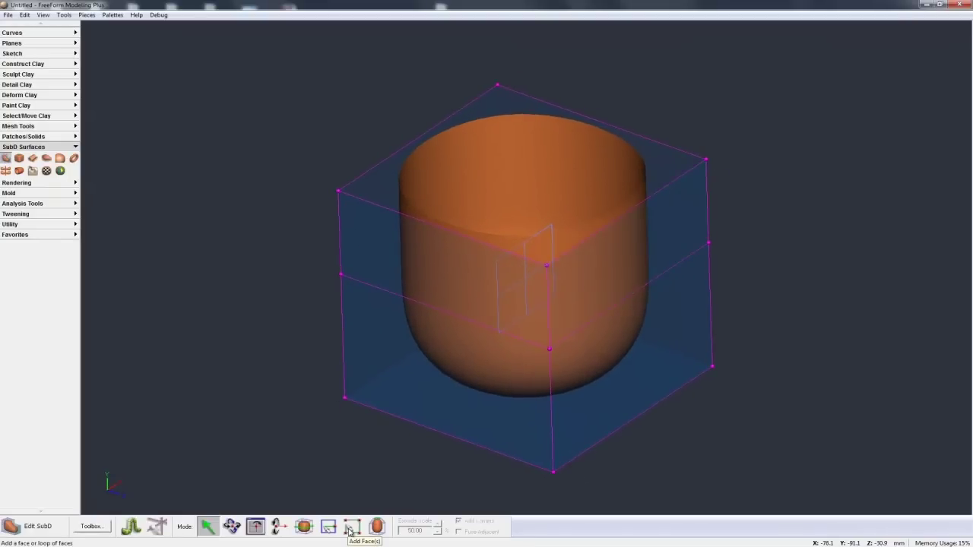
click(351, 527)
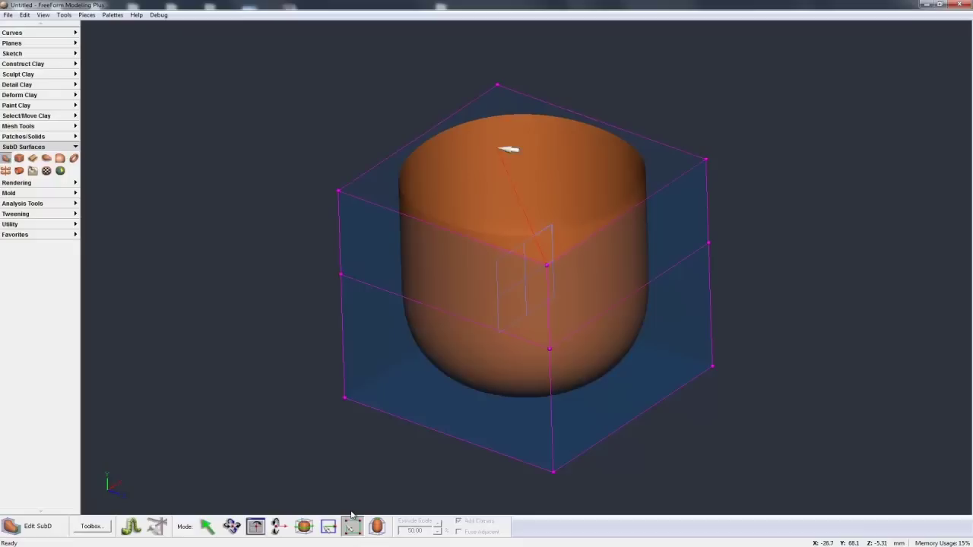
click(339, 189)
click(547, 264)
mouse_move(584, 315)
middle_down()
mouse_move(505, 262)
mouse_move(486, 278)
mouse_move(586, 301)
middle_up()
middle_drag(574, 252, 594, 238)
key(ctrl+z)
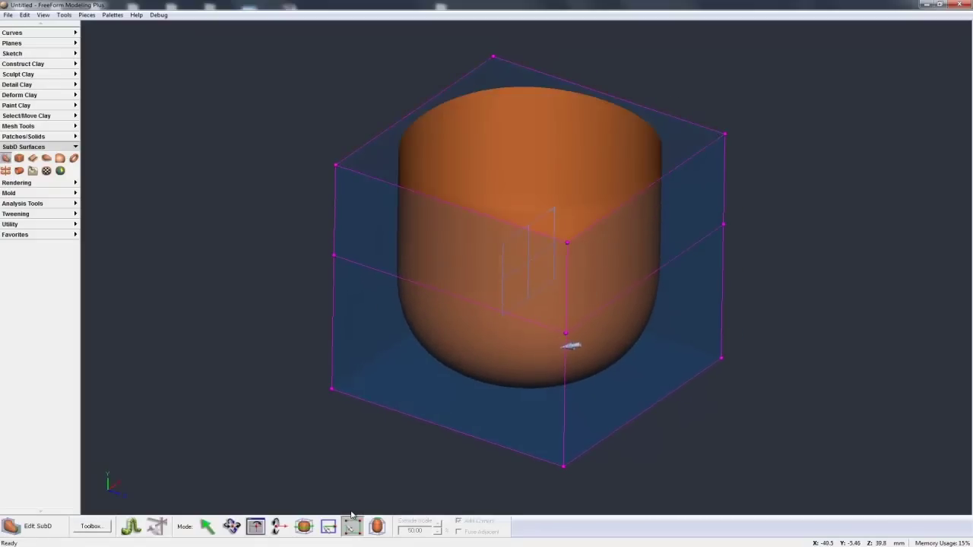
Step: Fill the open top of the cage with a face built from its boundary edge loop
click(484, 212)
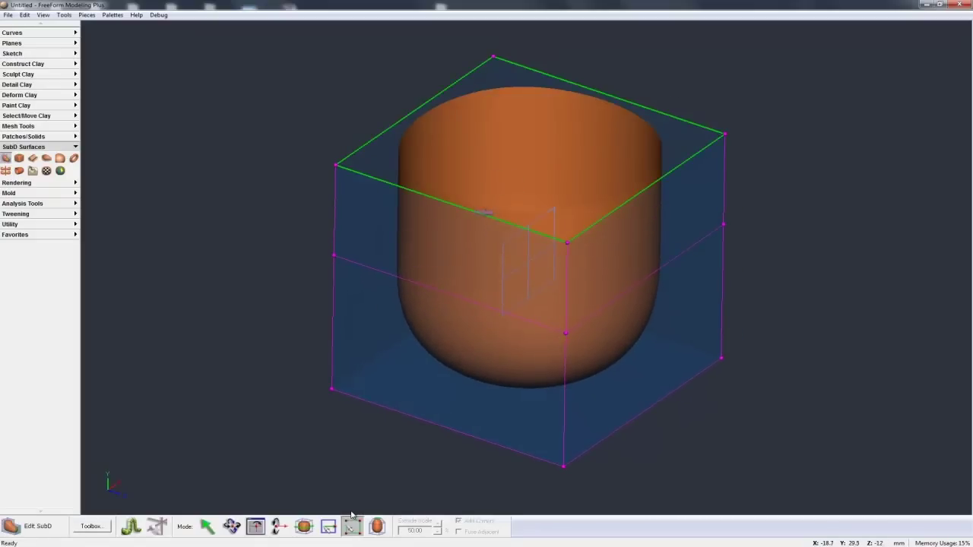
key(f)
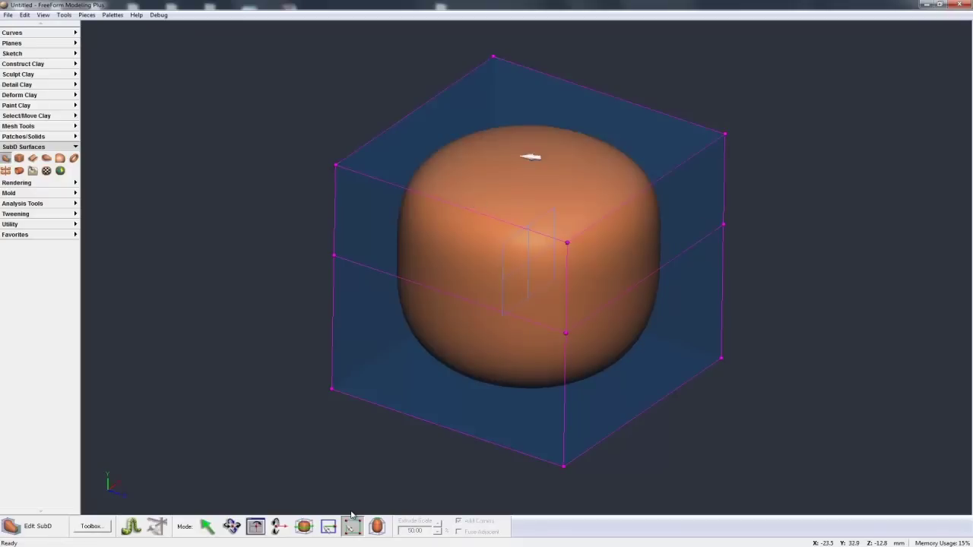
key(space)
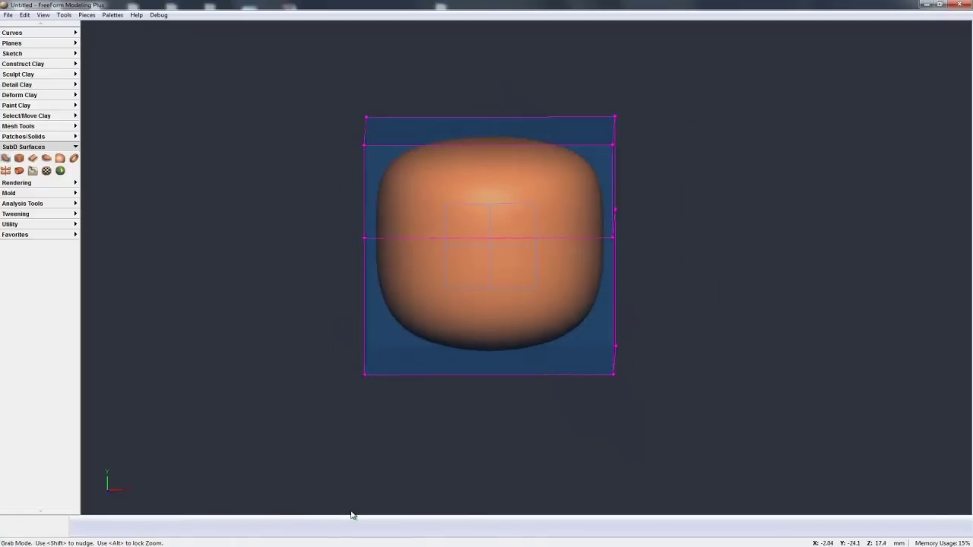
click(351, 517)
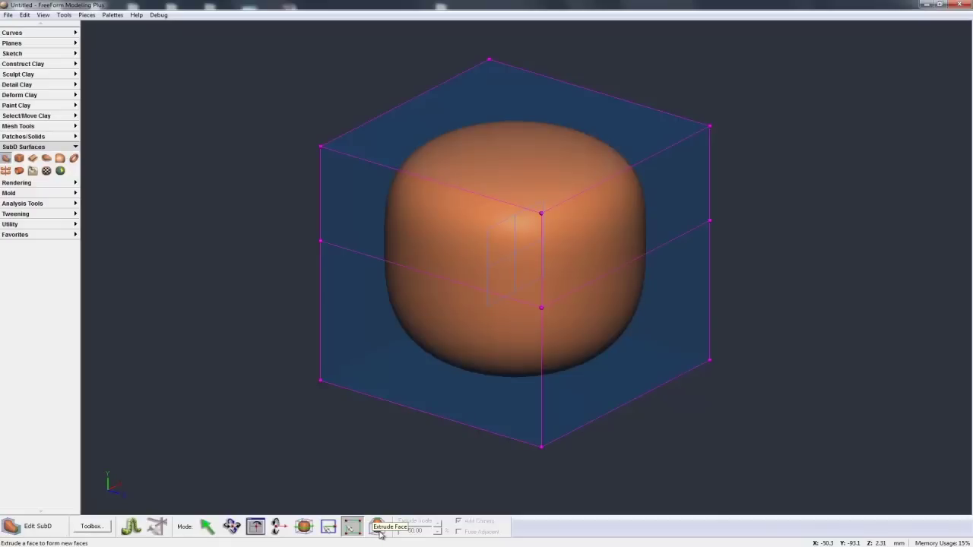
Step: Undo the top face fill, the face deletion and the middle edge loop, and switch to Extrude Face mode
click(380, 535)
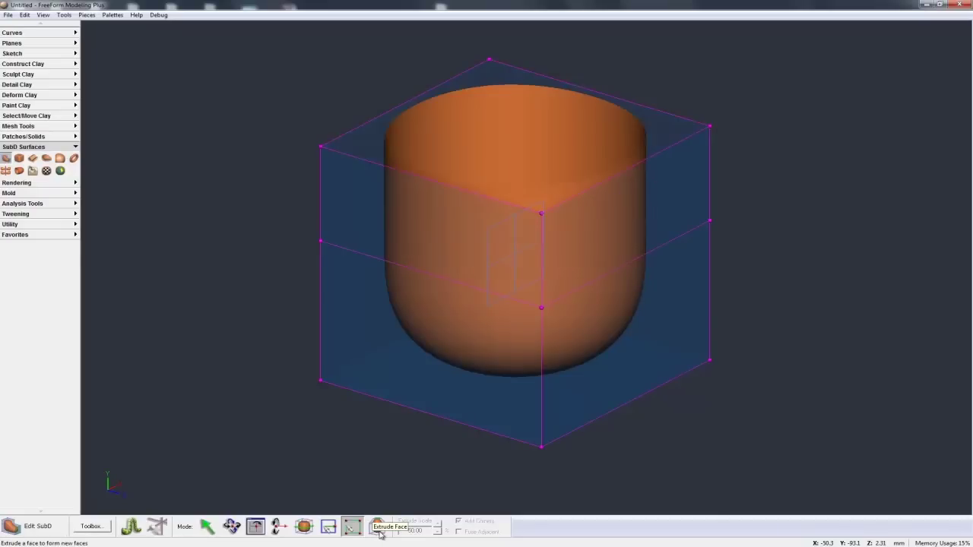
key(ctrl+z)
key(ctrl+z)
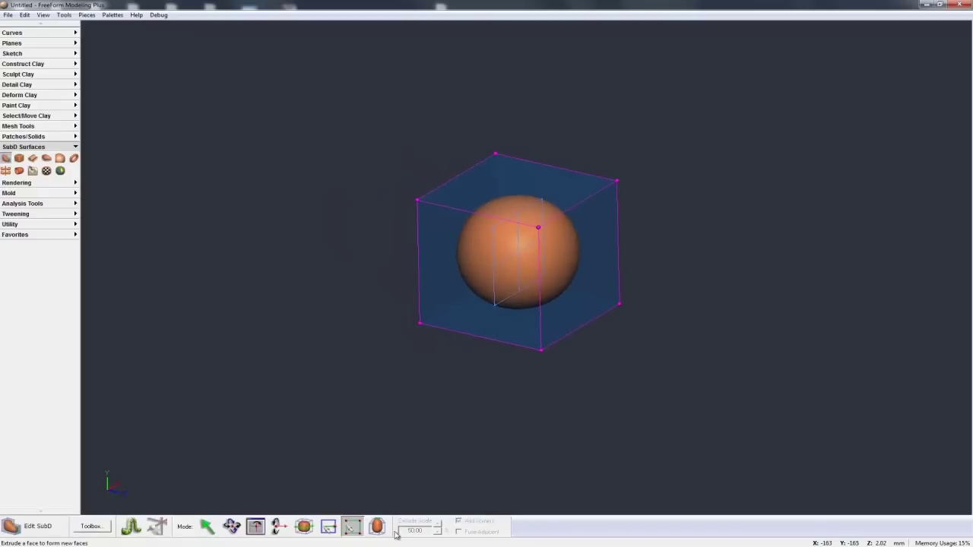
click(378, 534)
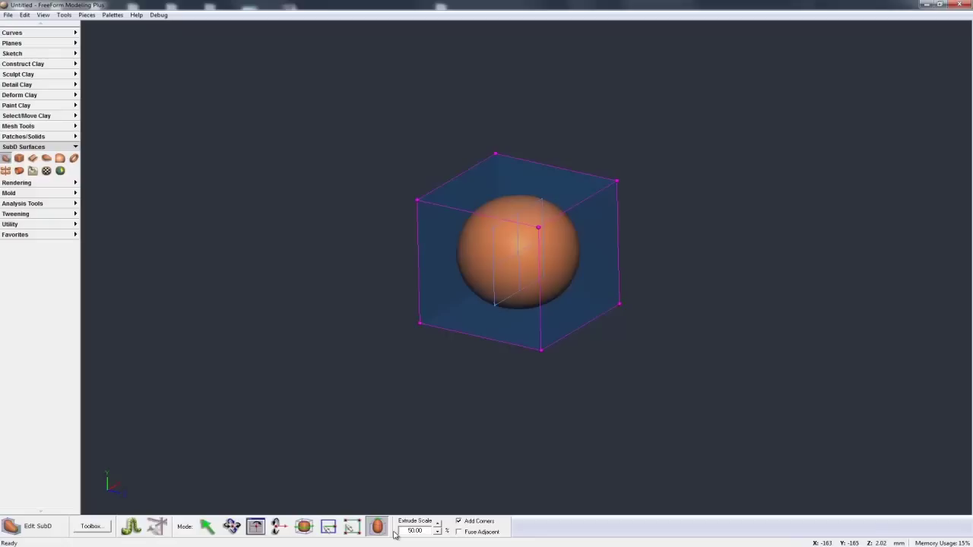
Step: Set the extrude scale to 100% and extrude the cube's side face outward in two segments
drag(402, 530, 437, 533)
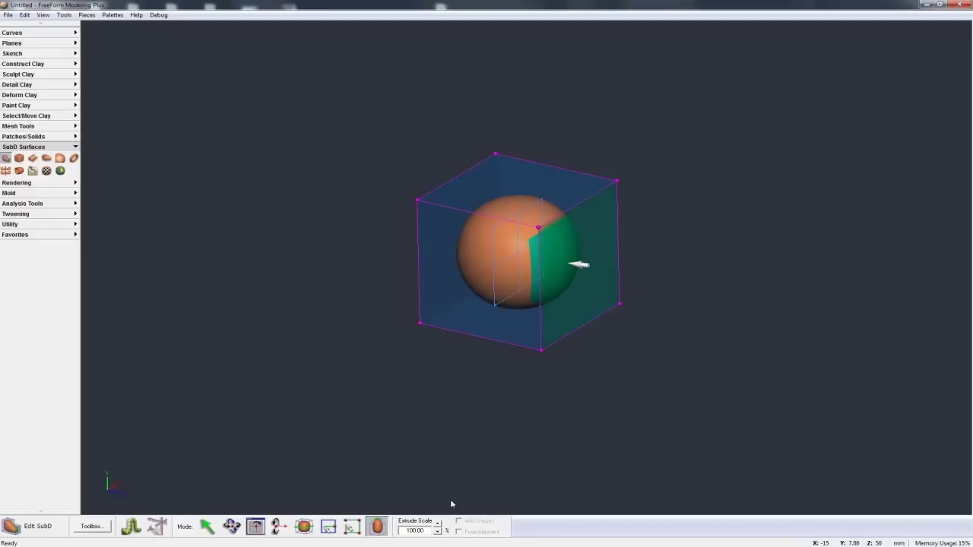
drag(575, 260, 734, 299)
Step: Extrude the end face outward at a 50% scale with Add Corners enabled, and undo that extrusion
drag(426, 531, 401, 535)
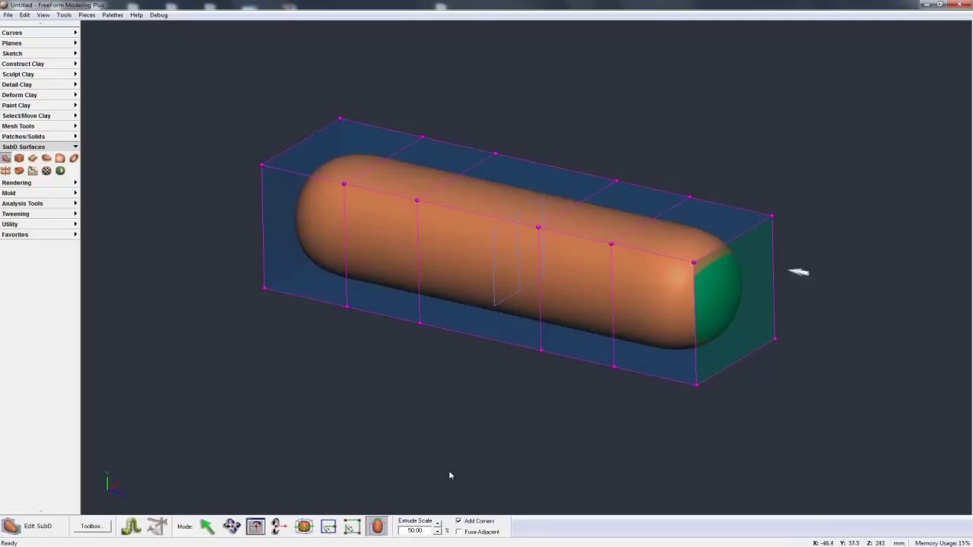
drag(729, 282, 794, 297)
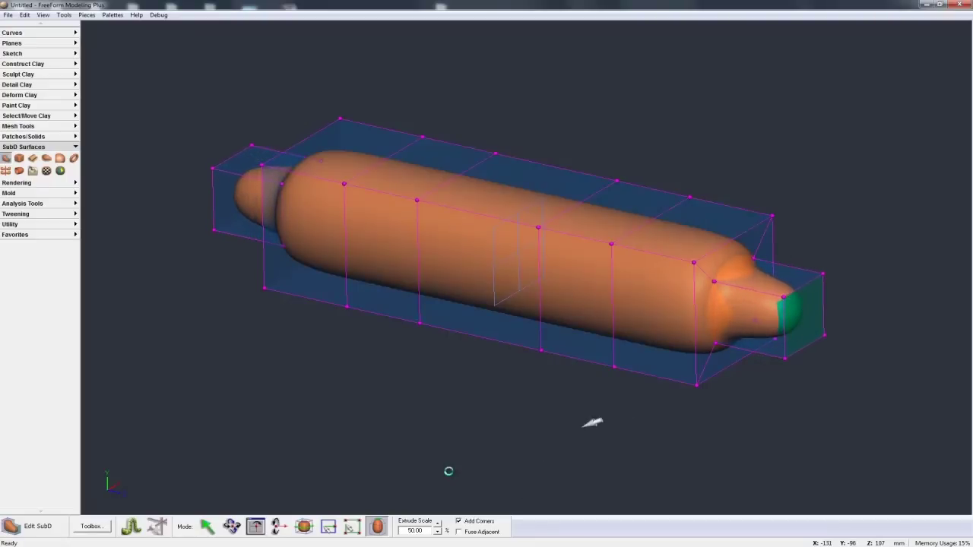
key(ctrl+z)
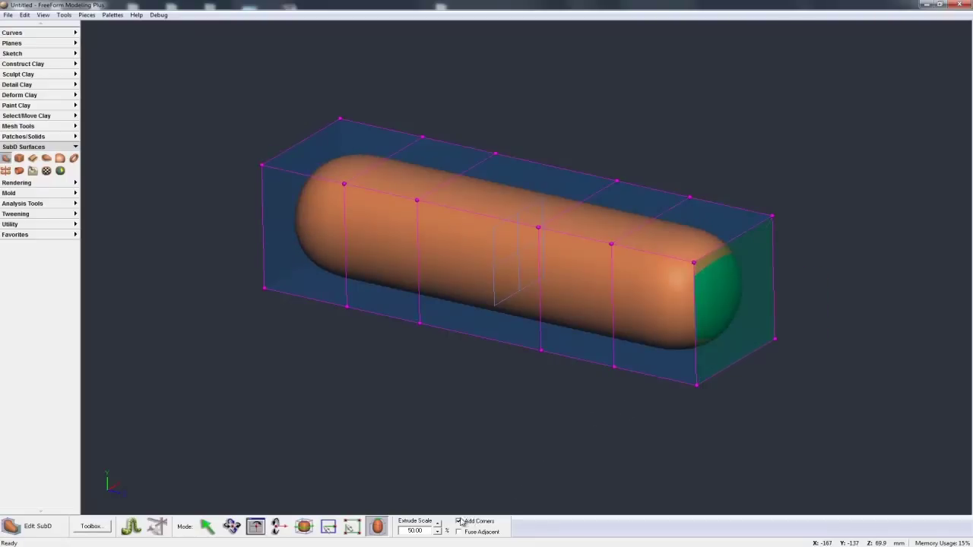
Step: Disable Add Corners and extrude the same end face outward at the 50% scale
click(459, 522)
drag(732, 296, 820, 318)
Step: Extrude the tapered end face at a 200% scale without added corners, and undo the last two extrusions
drag(424, 530, 400, 531)
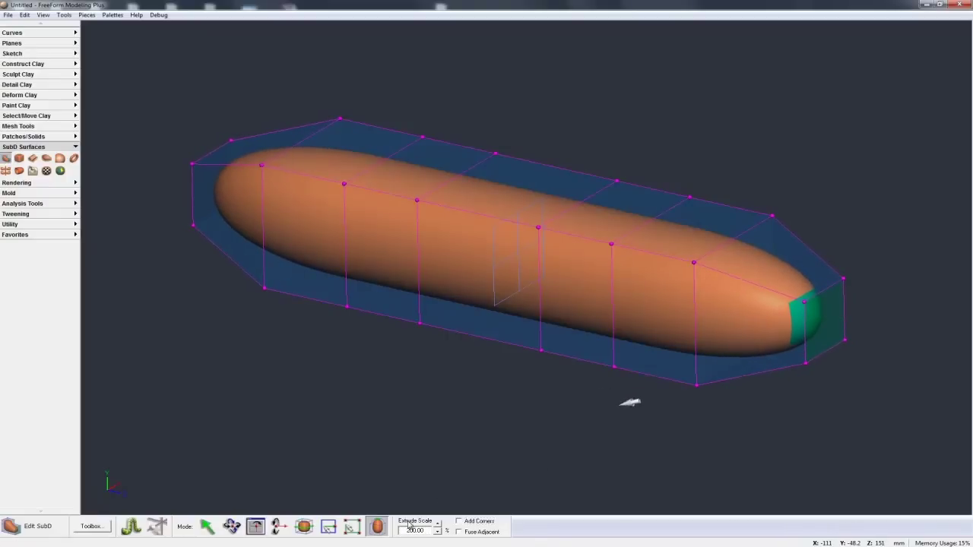
middle_drag(627, 400, 547, 411)
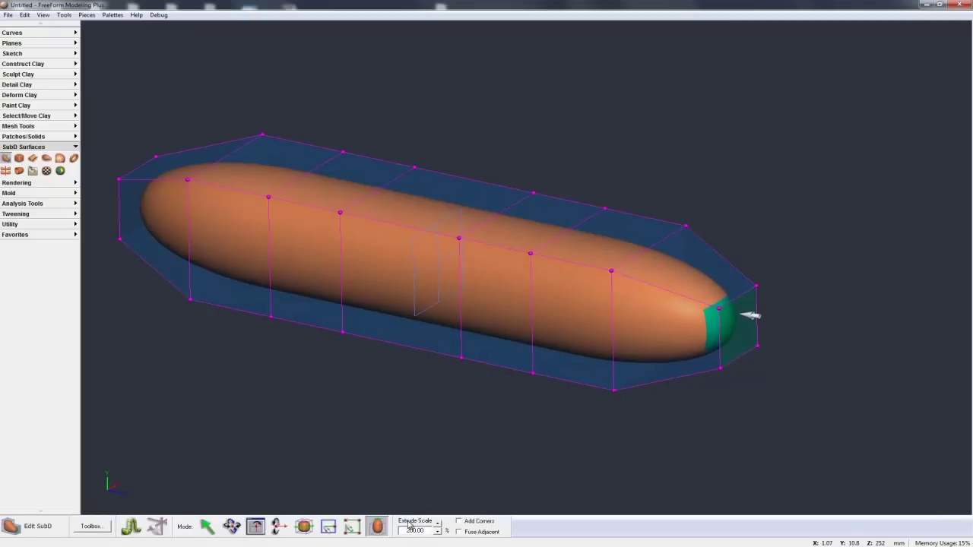
drag(749, 316, 772, 407)
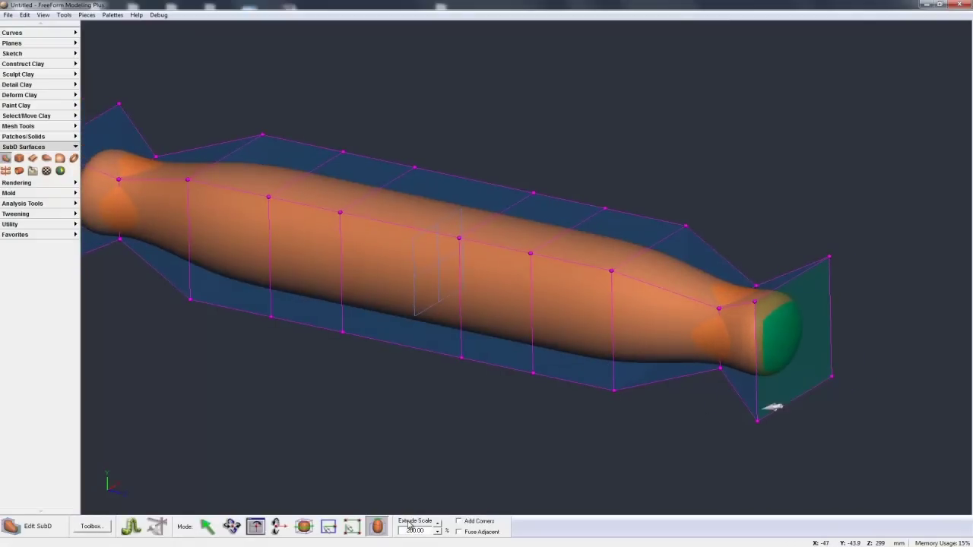
key(ctrl+z)
key(ctrl+z)
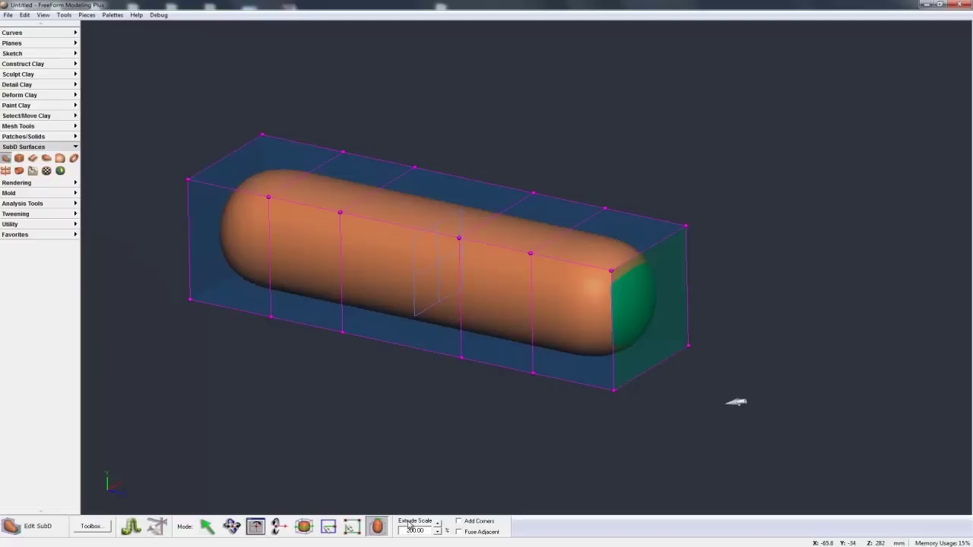
Step: Set the extrude scale to 50%, enable Add Corners and extrude the end face outward into a narrow tip
drag(423, 530, 401, 531)
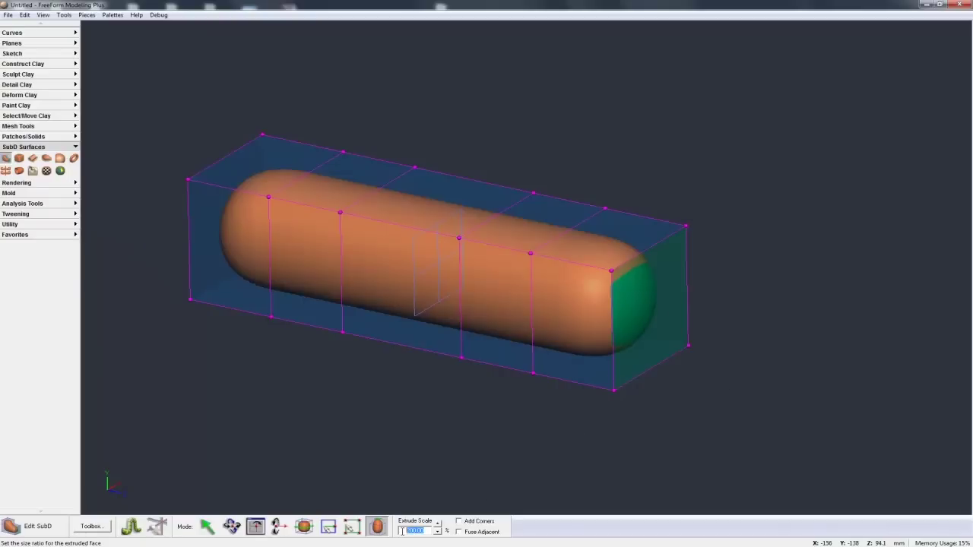
click(468, 522)
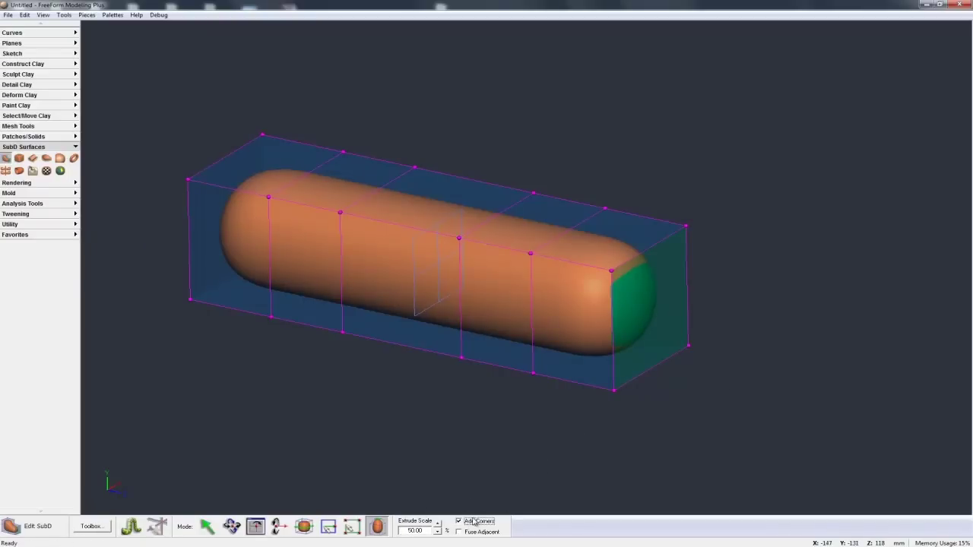
click(658, 304)
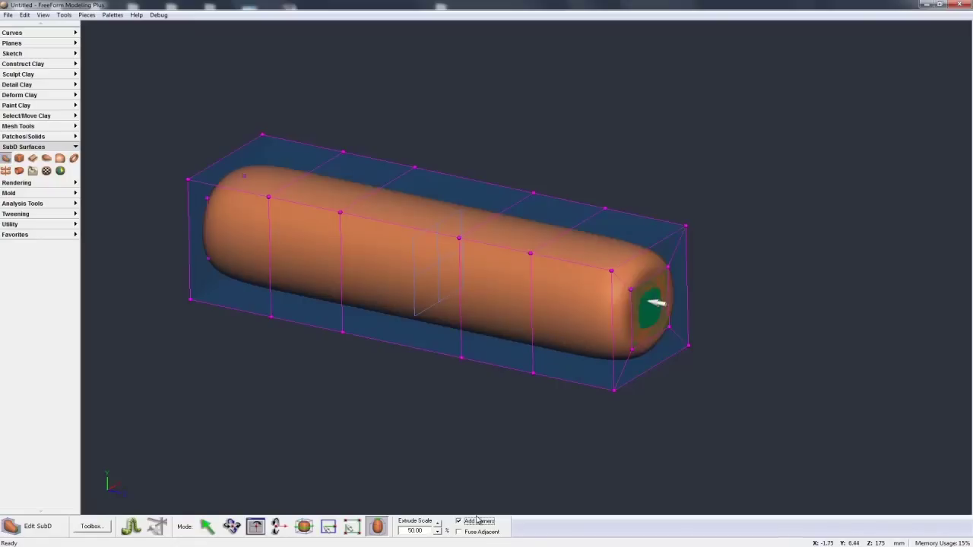
drag(658, 304, 757, 325)
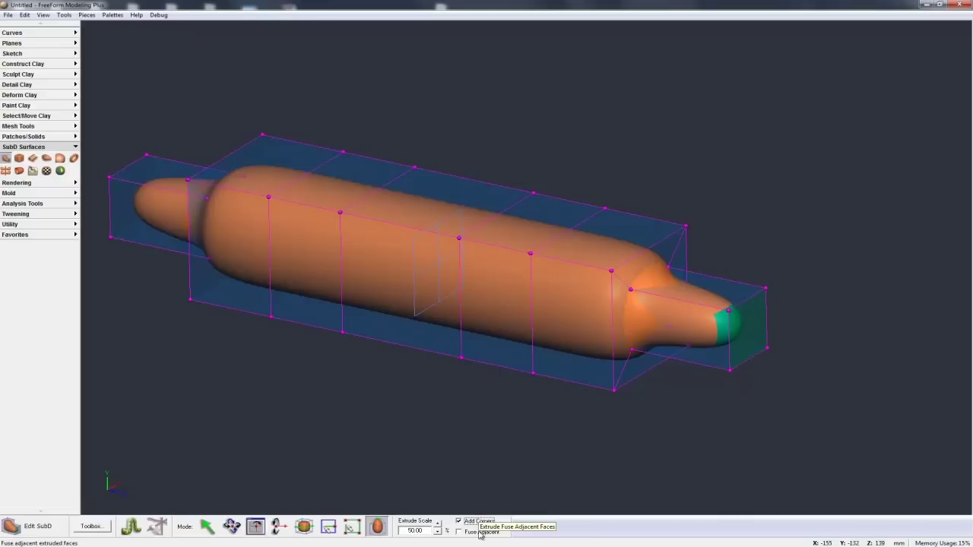
Step: Undo the narrow tip and try extruding the end face with Add Corners disabled
middle_drag(558, 412, 486, 410)
middle_drag(517, 323, 534, 357)
key(ctrl+z)
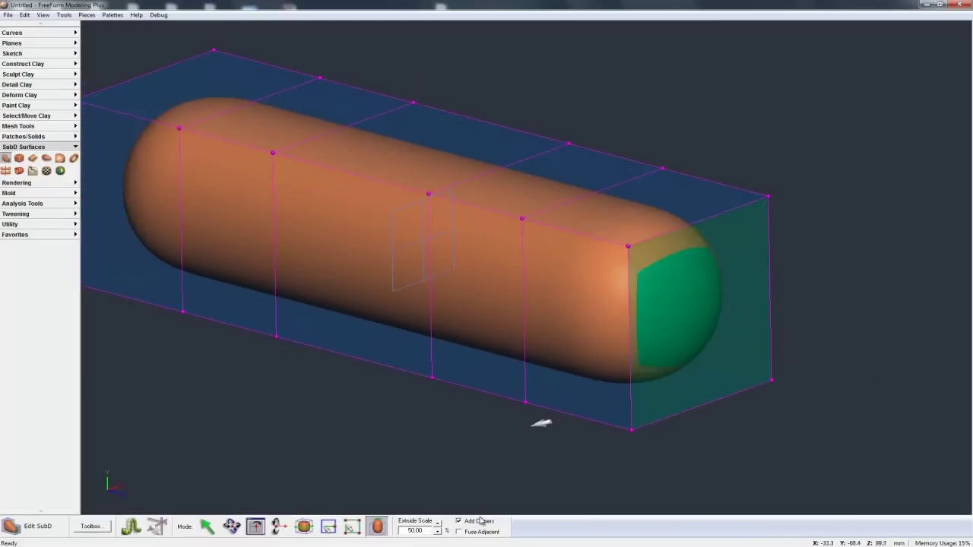
click(458, 522)
drag(718, 295, 728, 344)
Step: Enable Add Corners again and extrude the end face outward at the 50% scale
click(458, 520)
drag(707, 309, 815, 336)
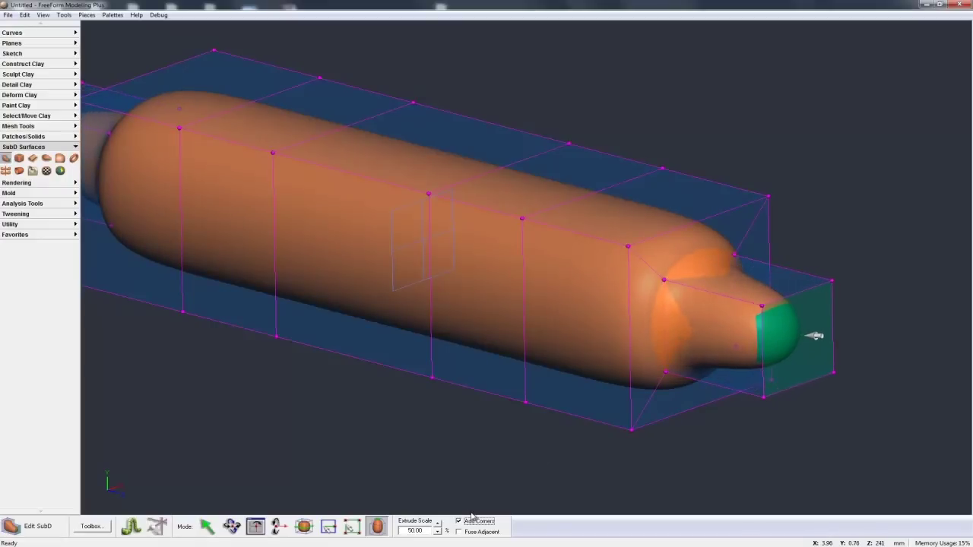
middle_drag(694, 464, 764, 427)
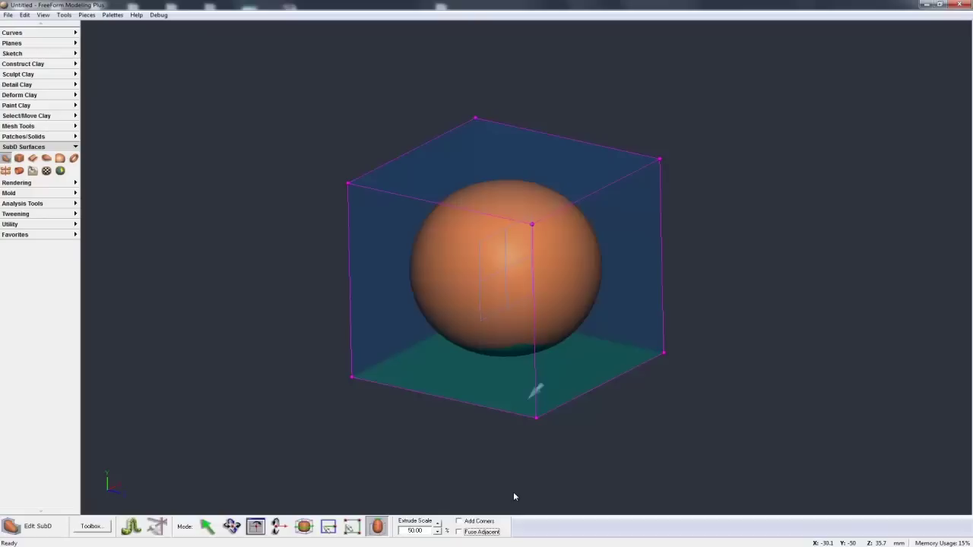
Step: Set the extrude scale to 100% and extrude the restored cube's side face outward in four consecutive segments
middle_drag(530, 397, 506, 369)
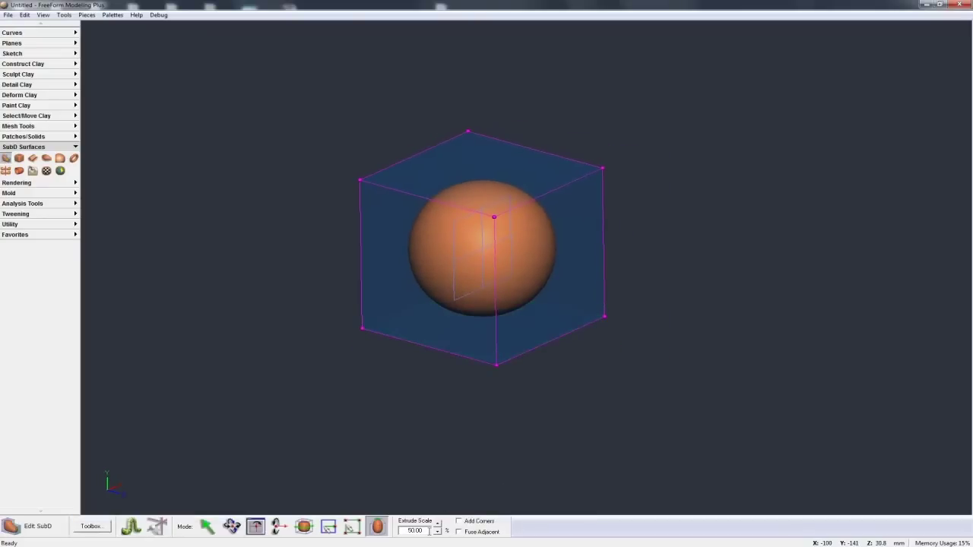
drag(414, 531, 399, 534)
key(Return)
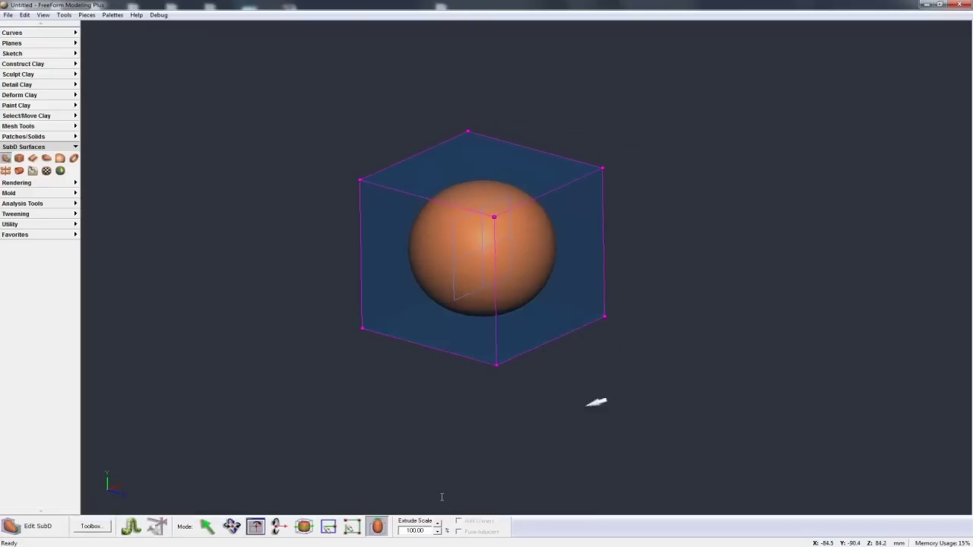
click(585, 263)
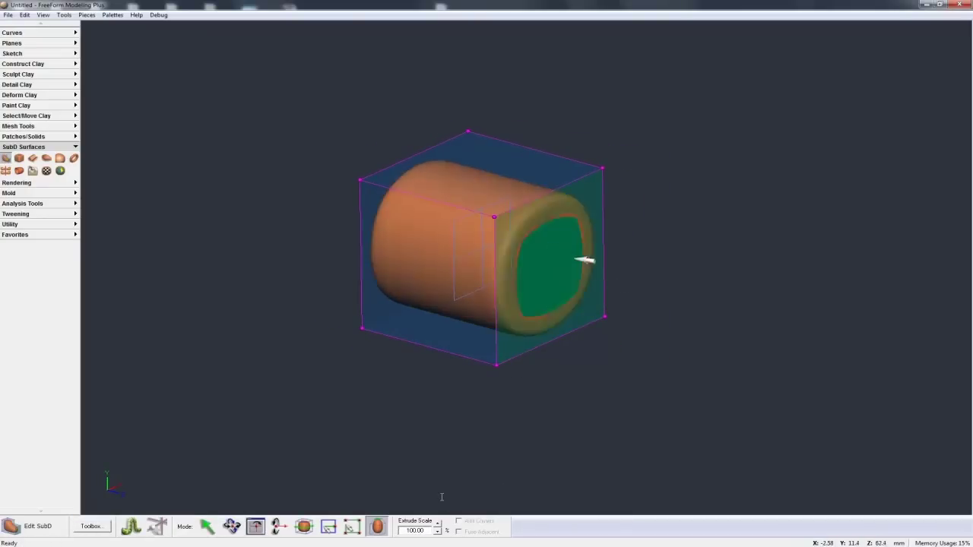
click(656, 282)
click(684, 287)
click(749, 327)
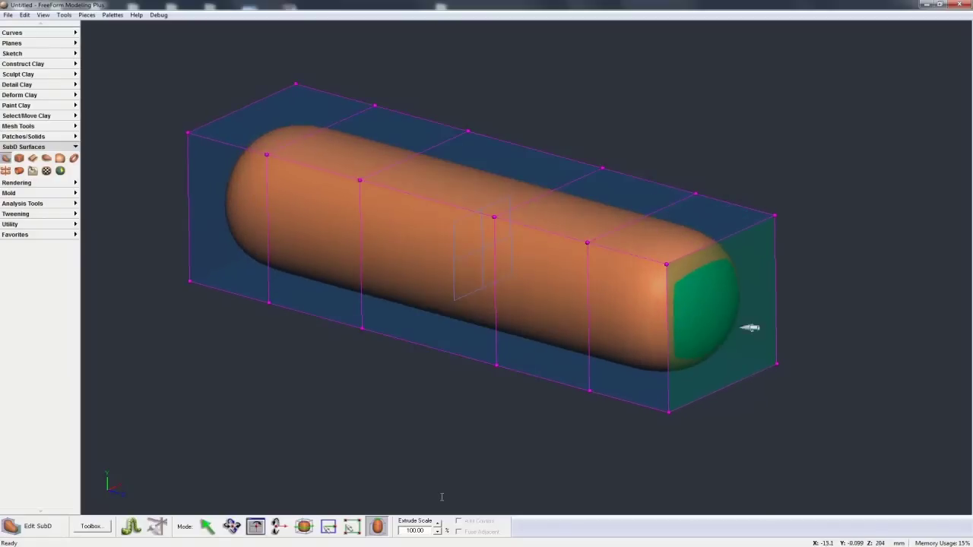
click(723, 297)
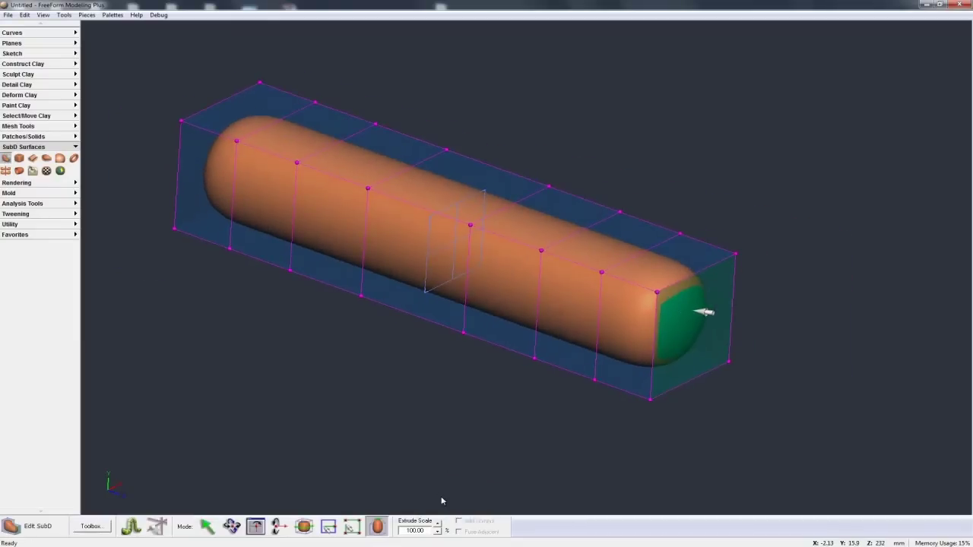
drag(693, 311, 749, 331)
Step: Select the three outermost adjacent front faces and extrude them at a 50% scale with Fuse Adjacent disabled
key(g)
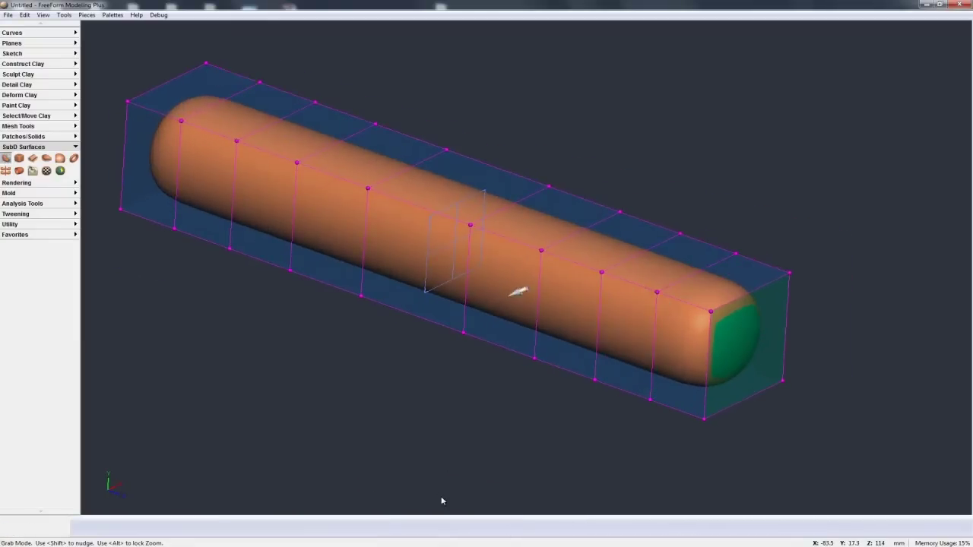
middle_drag(510, 294, 526, 267)
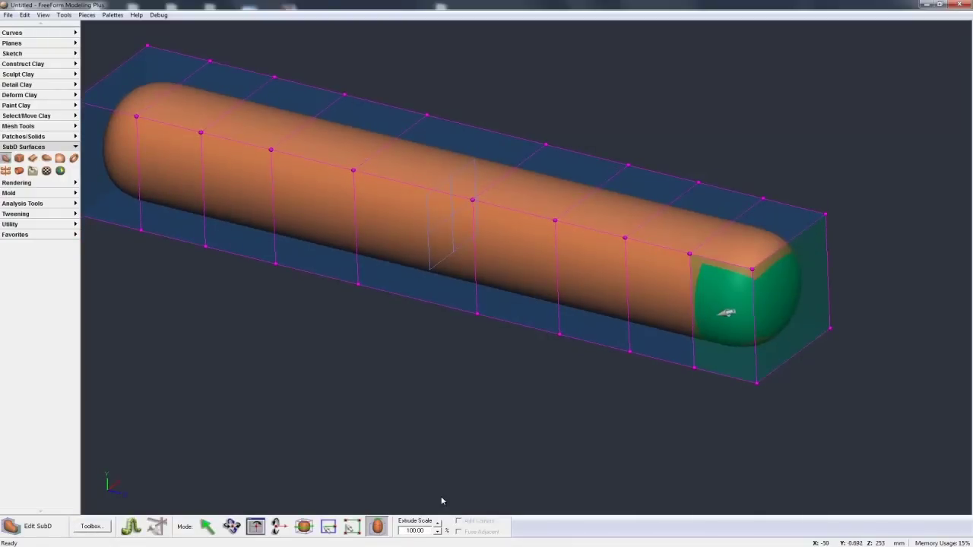
click(205, 531)
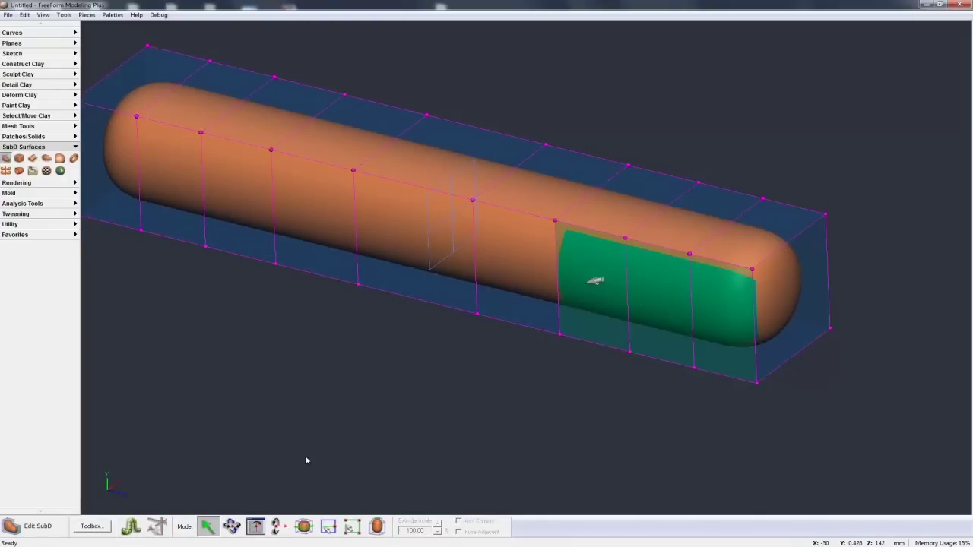
click(378, 527)
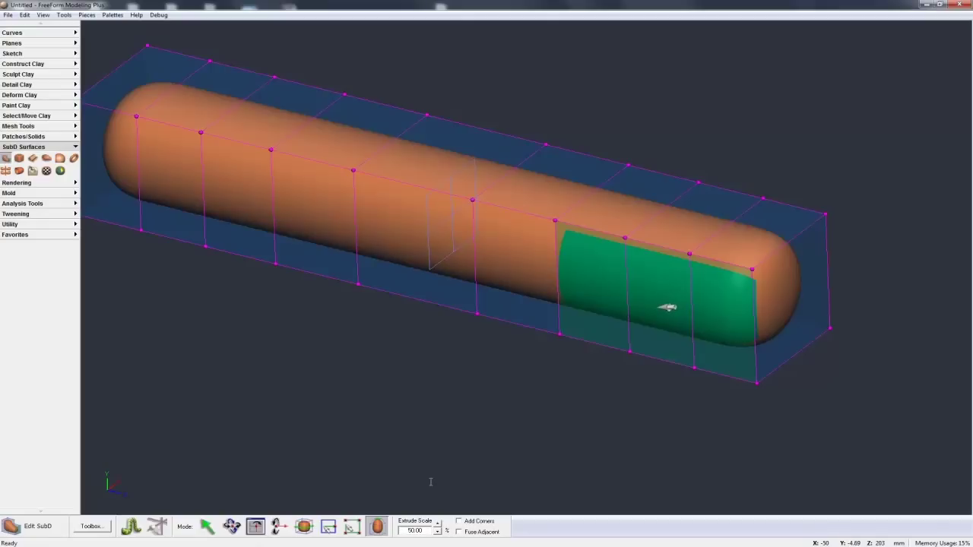
drag(667, 307, 595, 360)
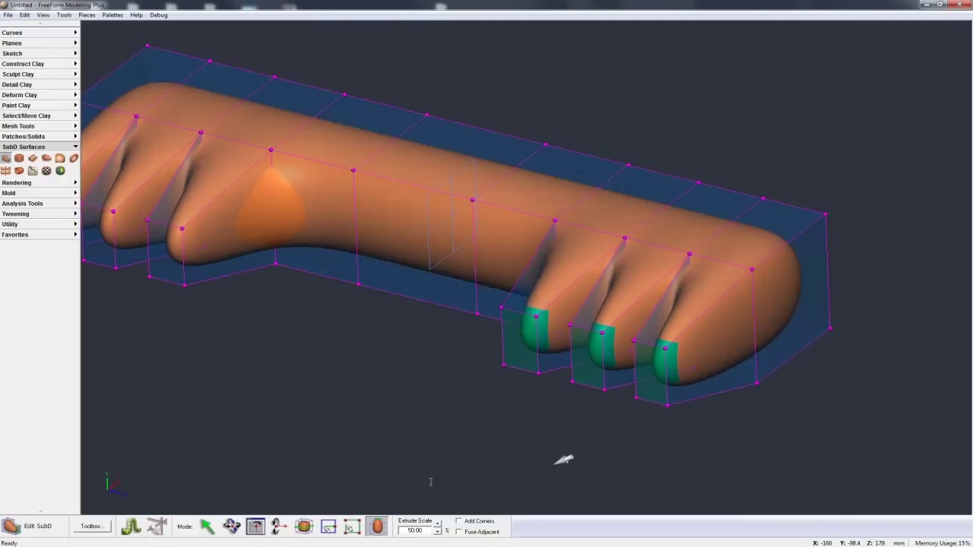
Step: Undo the separate extrusions, enable Fuse Adjacent and extrude the three front faces together as one block
key(ctrl+z)
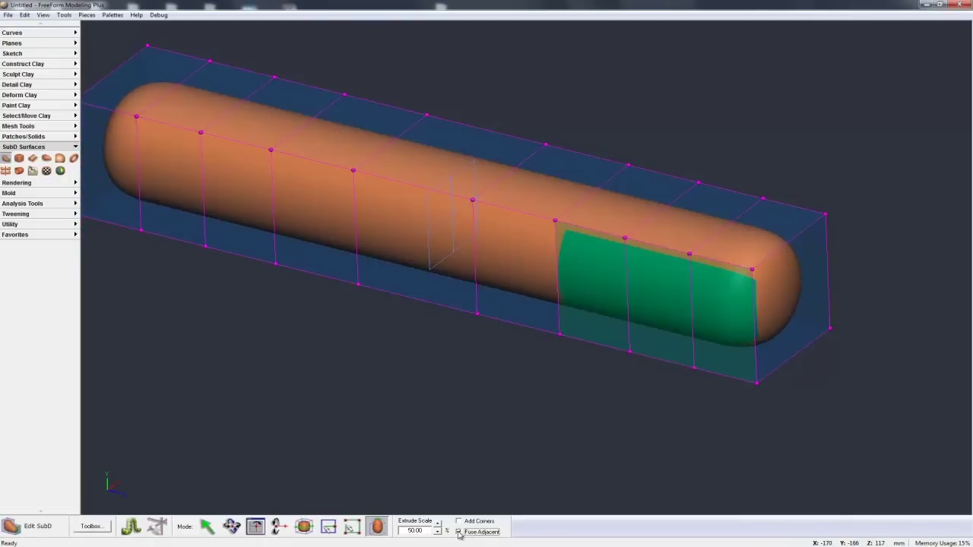
drag(660, 309, 562, 380)
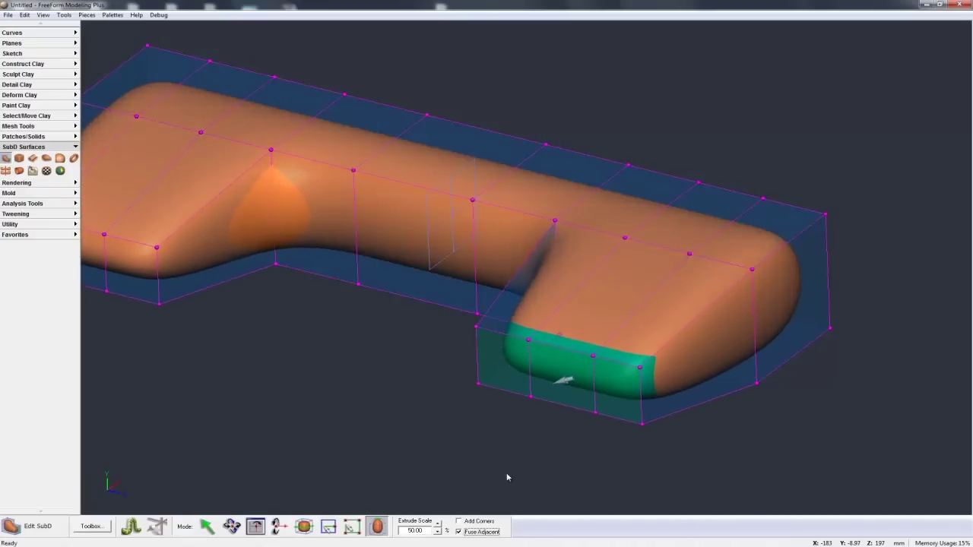
key(space)
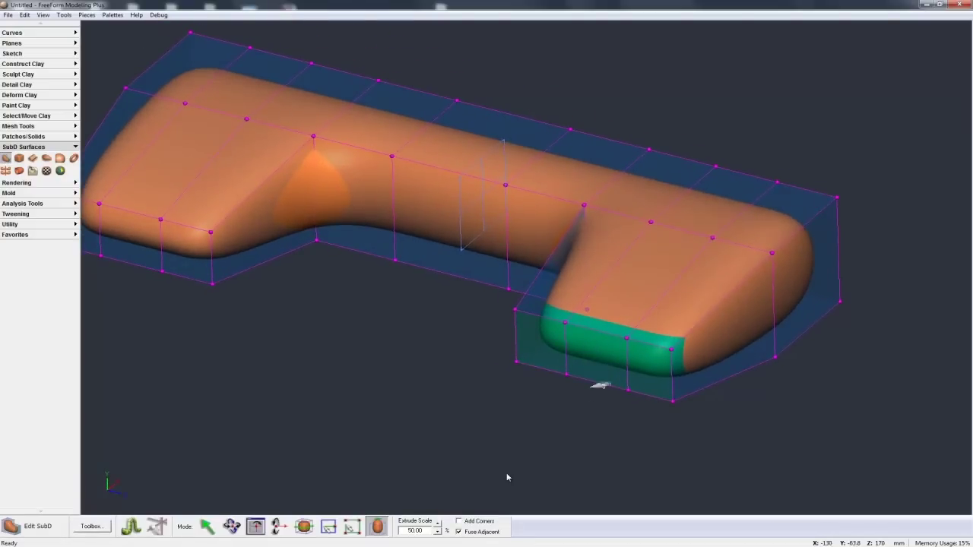
Step: Undo the extrusions back to the original cube
key(ctrl+z)
key(ctrl+z)
key(ctrl+z)
key(ctrl+z)
key(ctrl+z)
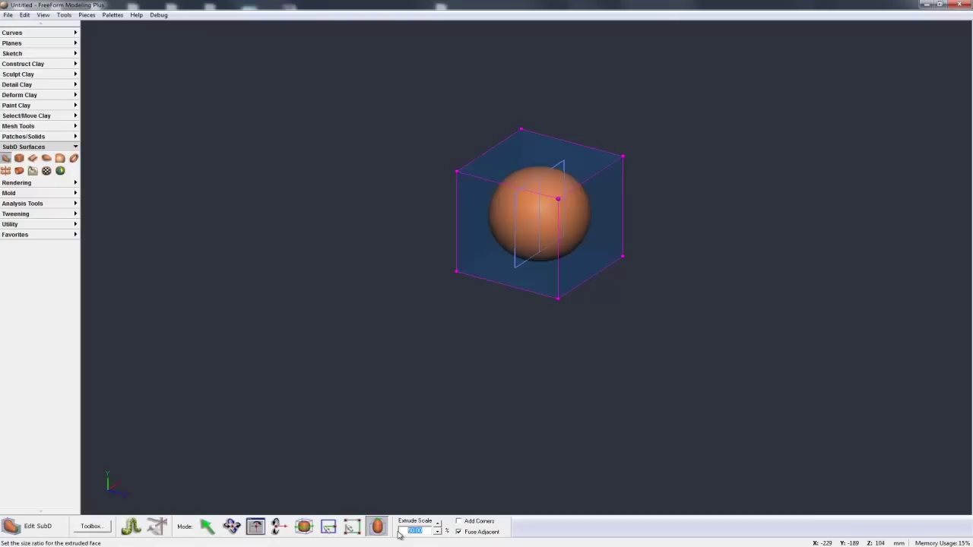
Step: At a 100% scale, extrude the cube's side face outward in two segments and the end segment's front face forward in two segments
key(Return)
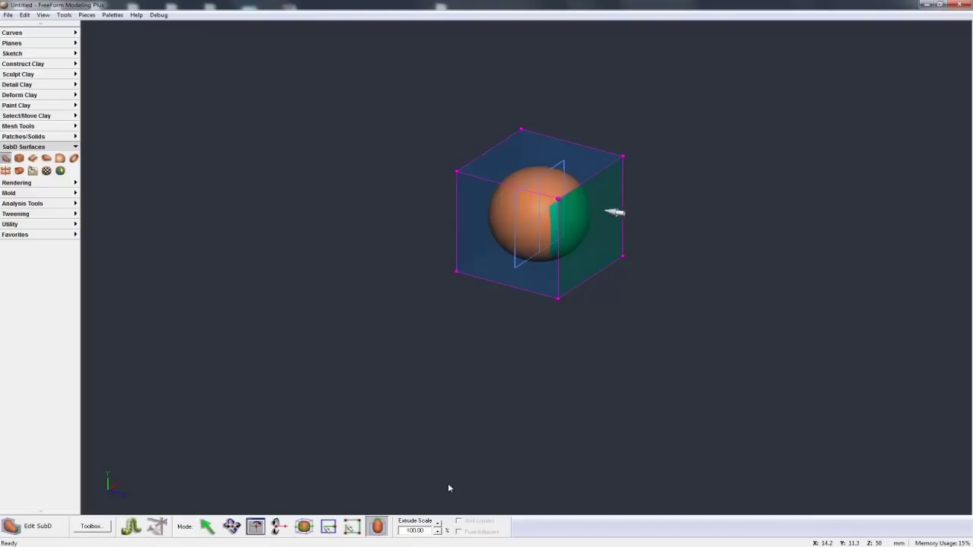
drag(588, 222, 796, 294)
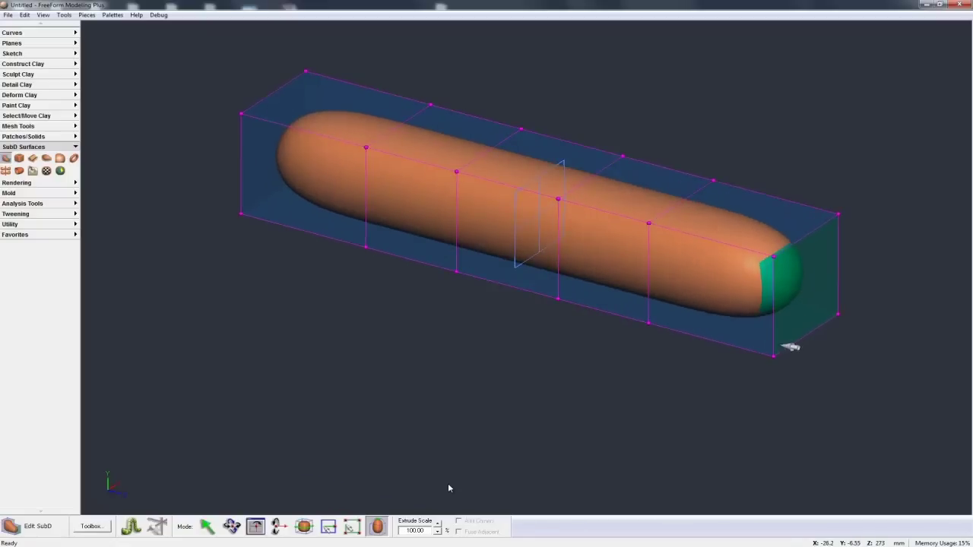
drag(728, 281, 636, 343)
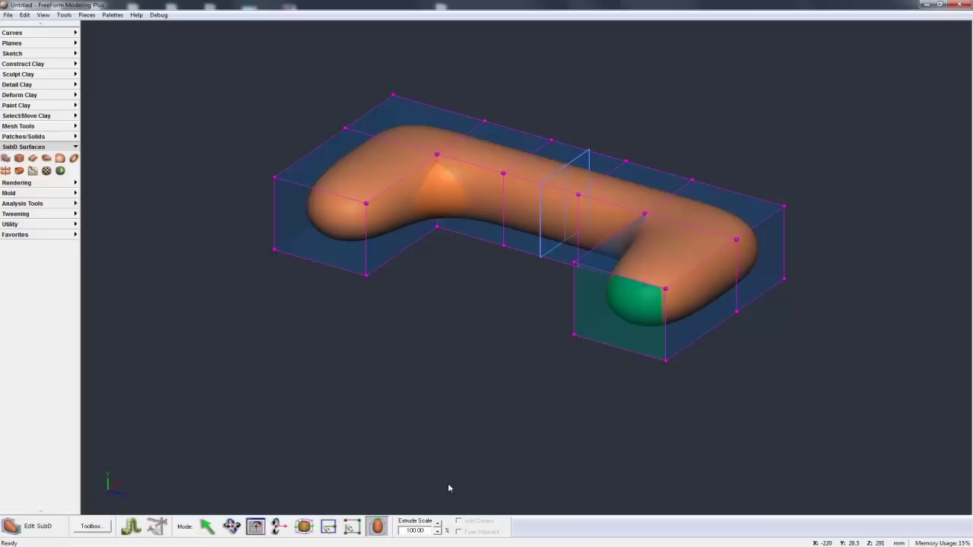
drag(642, 305, 572, 349)
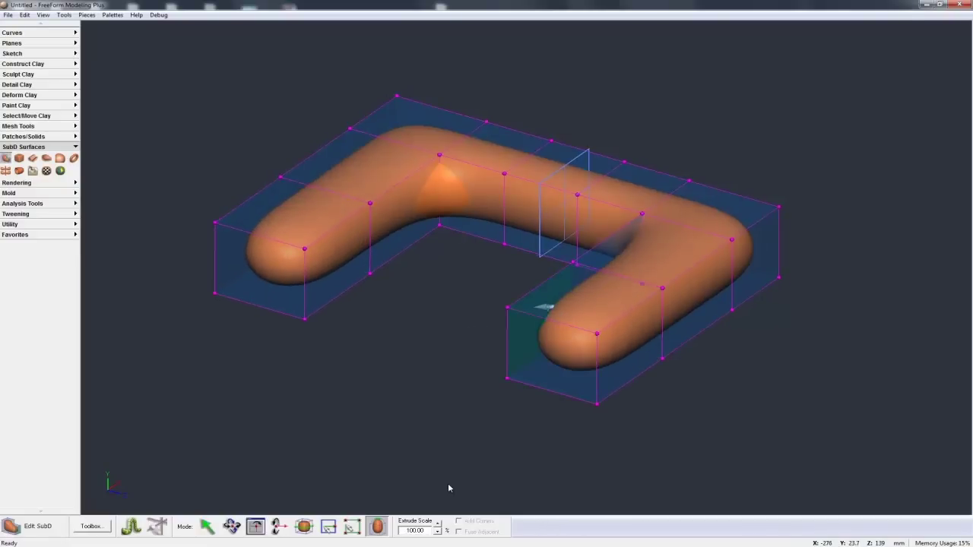
Step: Extrude the front segment's inner side face inward to its mirrored counterpart and join the nearby faces into a closed ring
drag(544, 307, 437, 284)
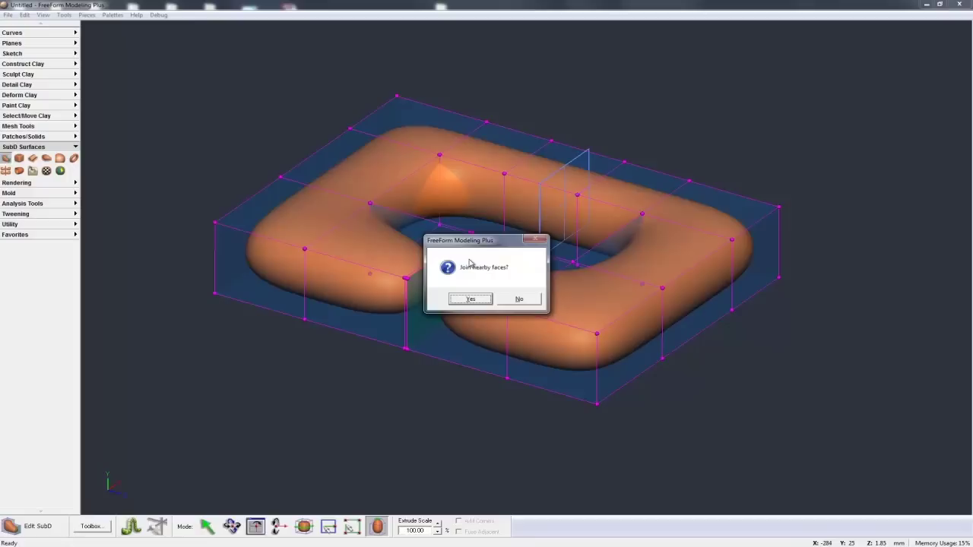
click(480, 302)
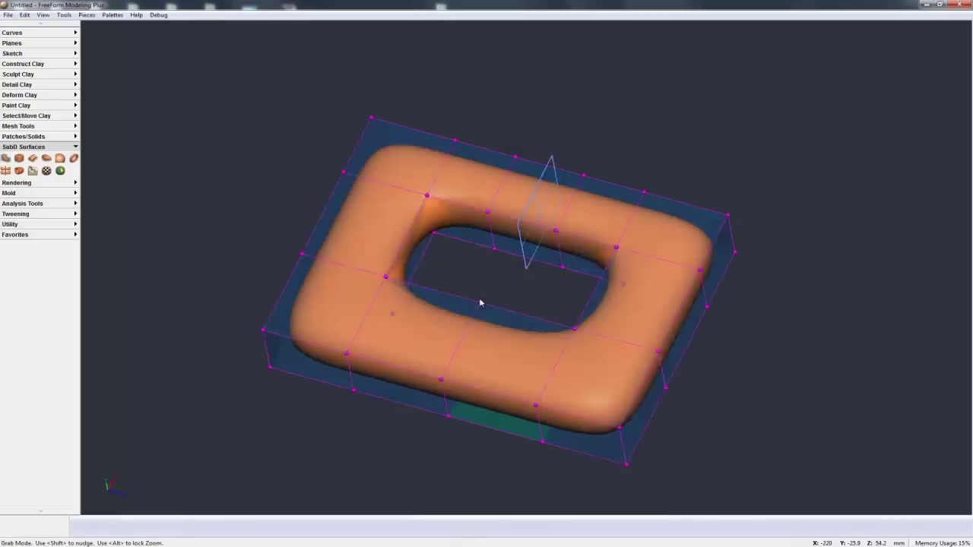
middle_drag(480, 303, 480, 303)
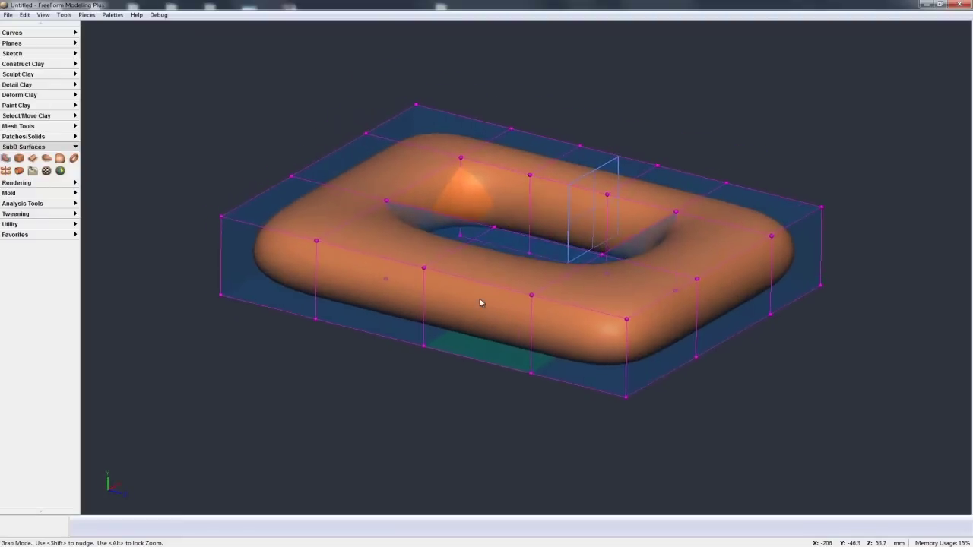